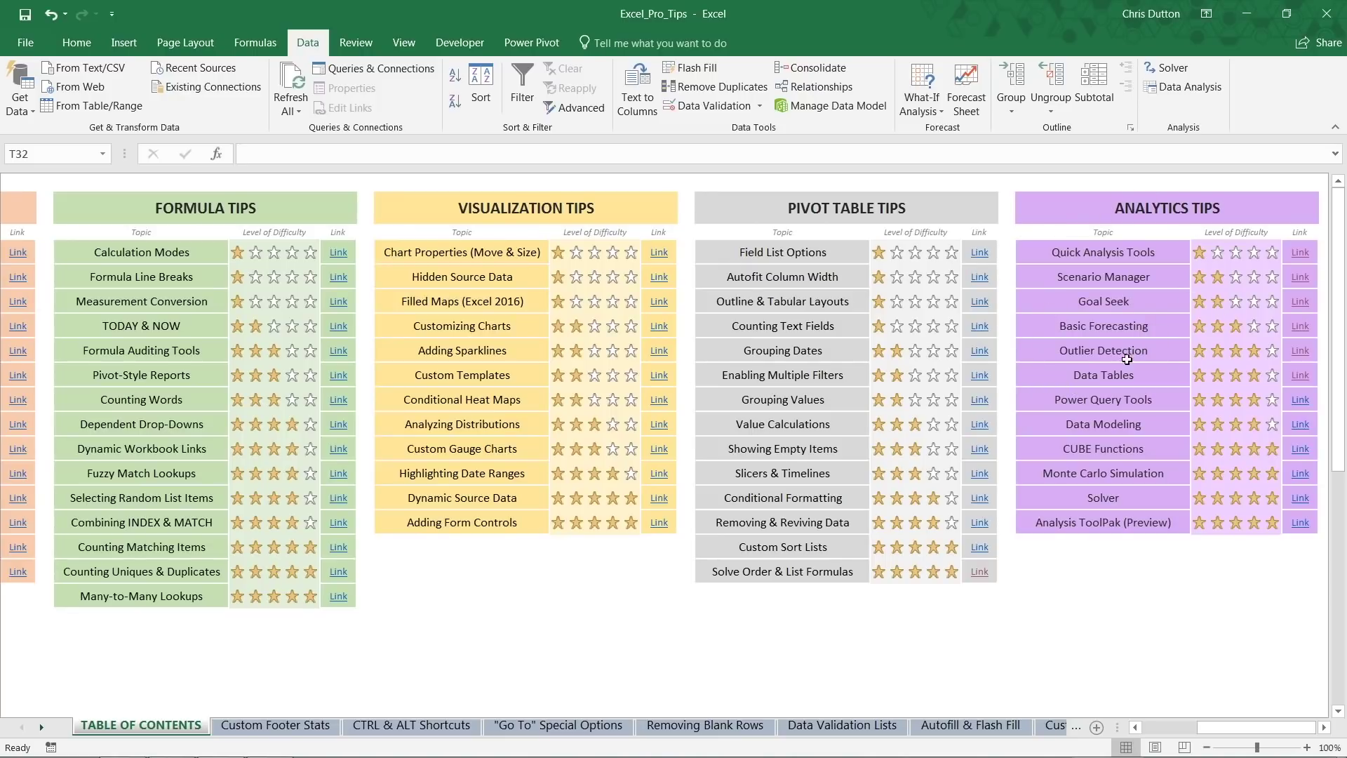
Step: Open the Data Tables sheet and review the purchase price, tax rate and loan inputs in column H
{"action": "left_click", "coordinate": [1089, 375]}
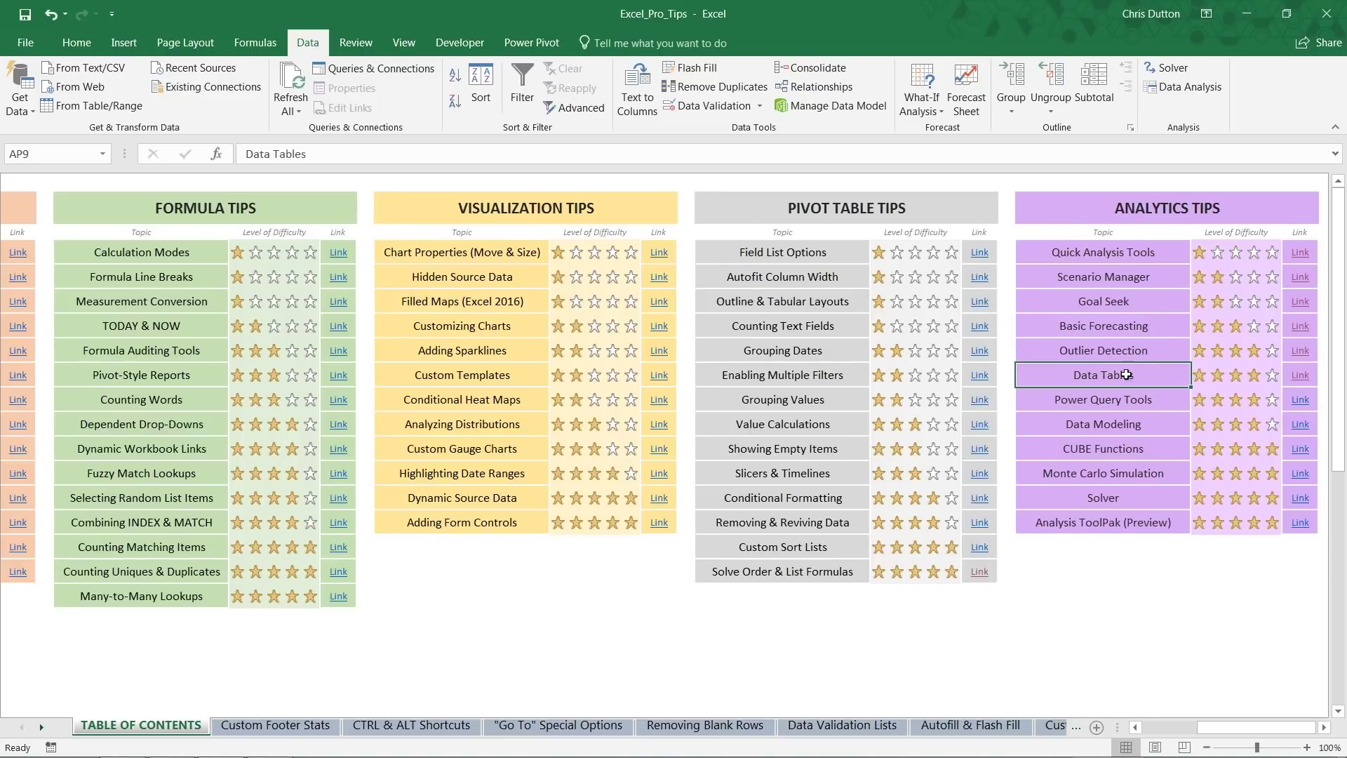
{"action": "left_click", "coordinate": [1299, 377]}
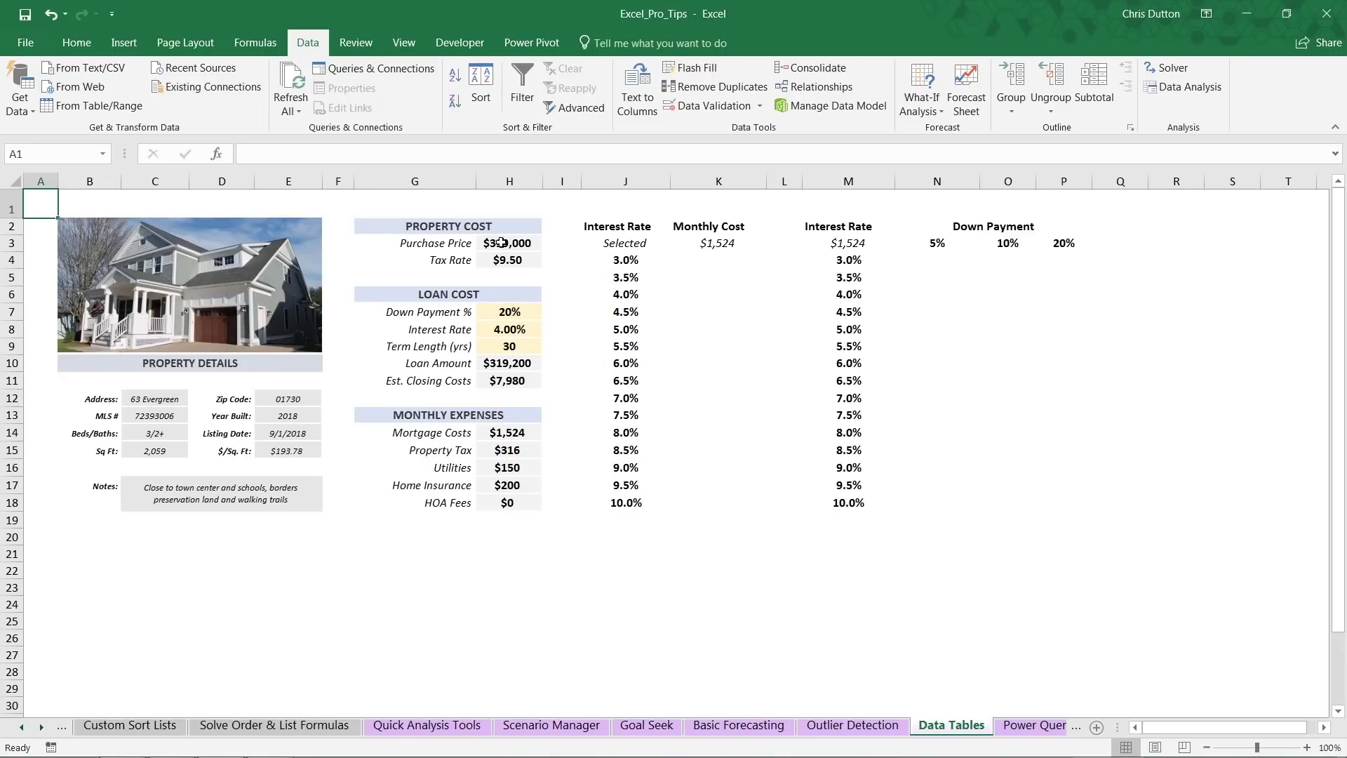
{"action": "left_click", "coordinate": [501, 242]}
{"action": "left_click", "coordinate": [536, 259]}
{"action": "left_click", "coordinate": [509, 312]}
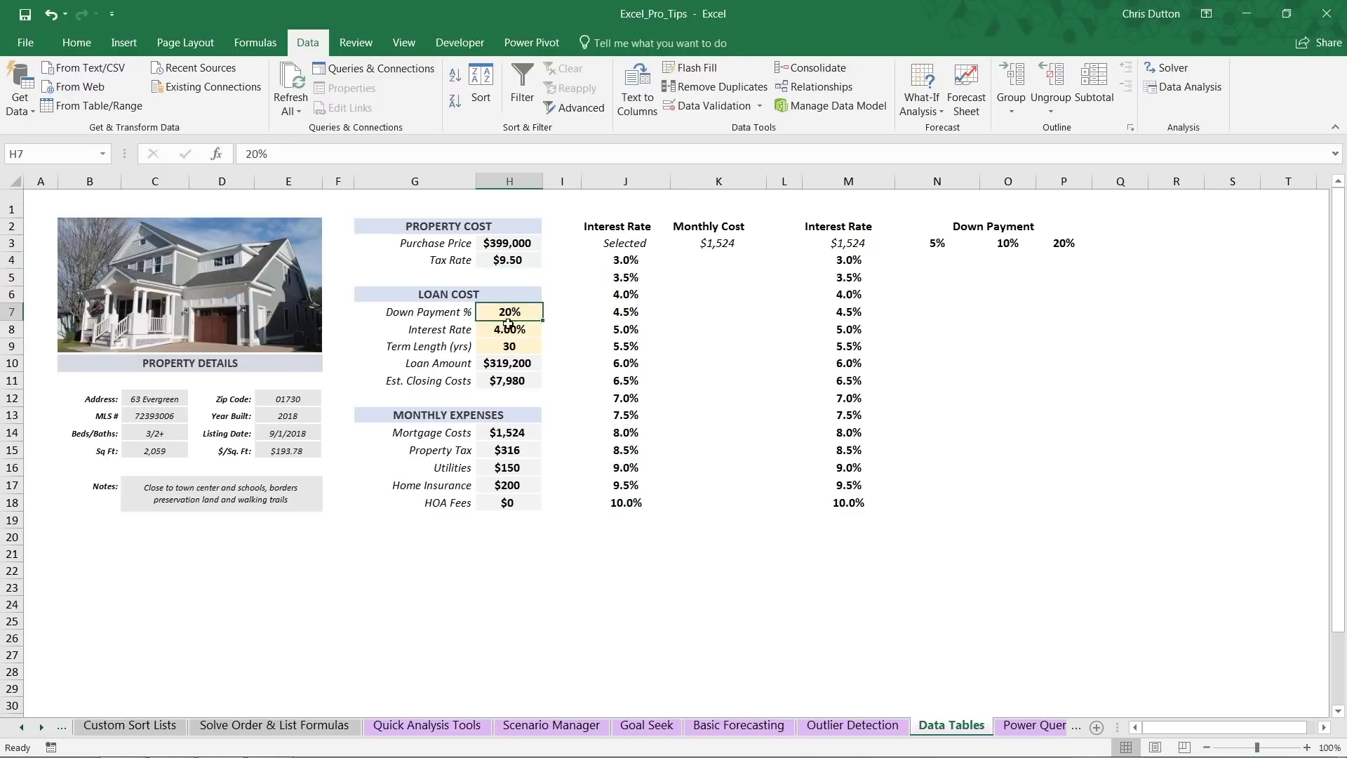
{"action": "left_click_drag", "start_coordinate": [508, 323], "coordinate": [514, 344]}
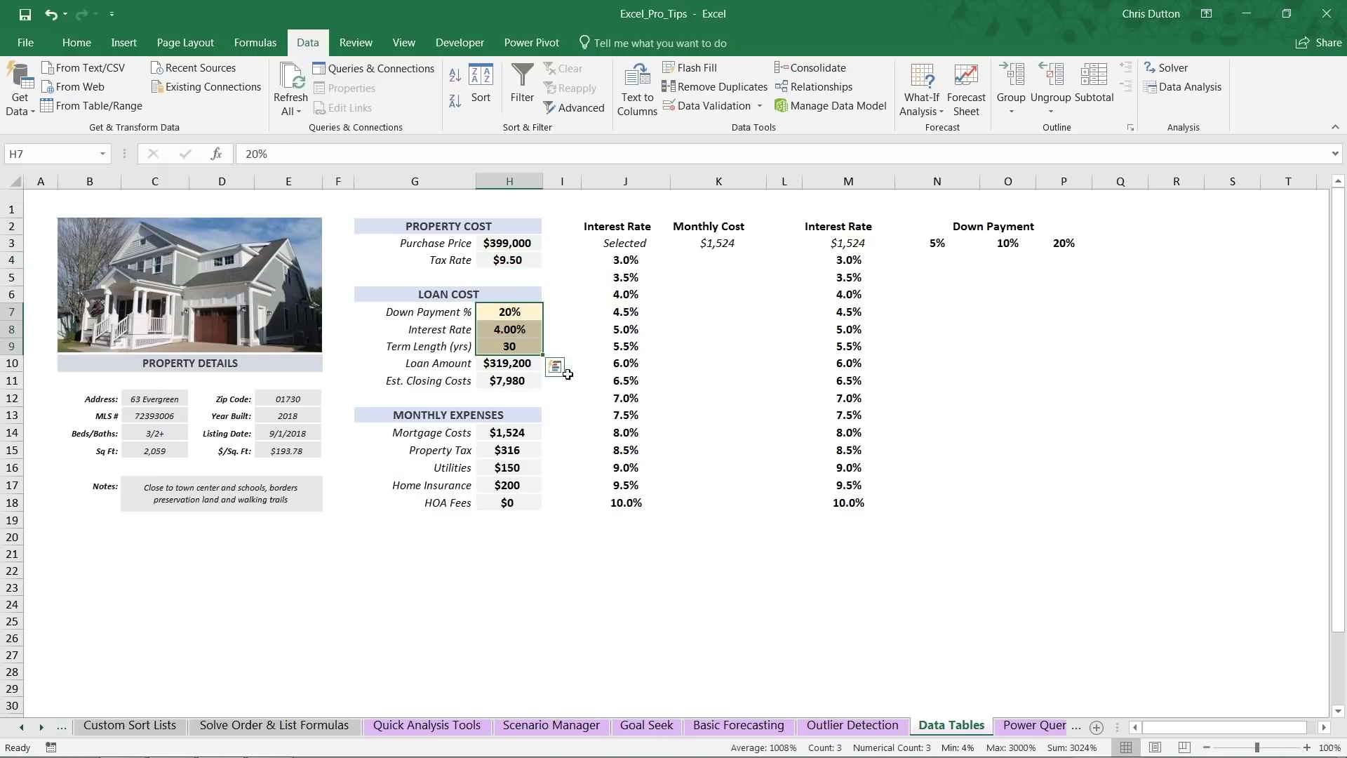
Step: Review the loan amount, mortgage cost ($1,524) and property tax formulas in column H
{"action": "left_click", "coordinate": [519, 366]}
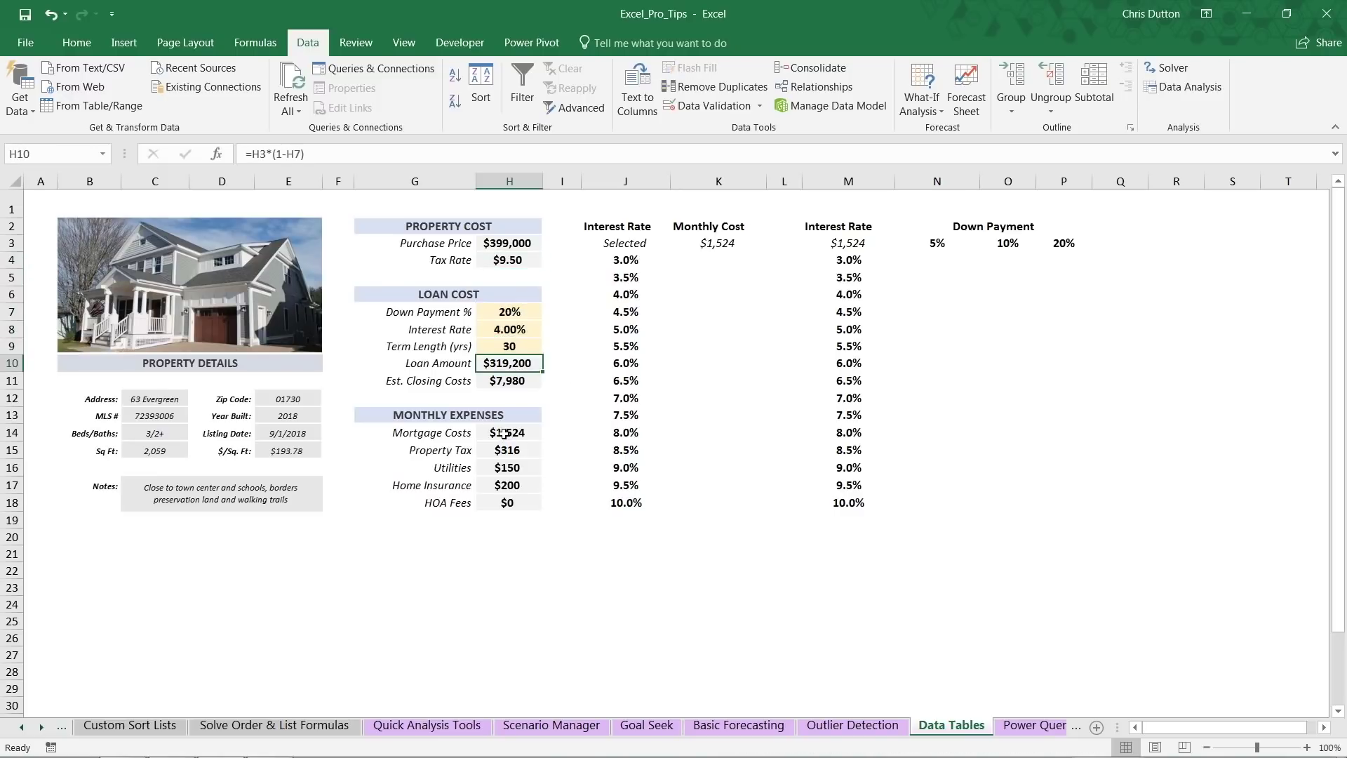
{"action": "left_click", "coordinate": [504, 435]}
{"action": "left_click", "coordinate": [523, 451]}
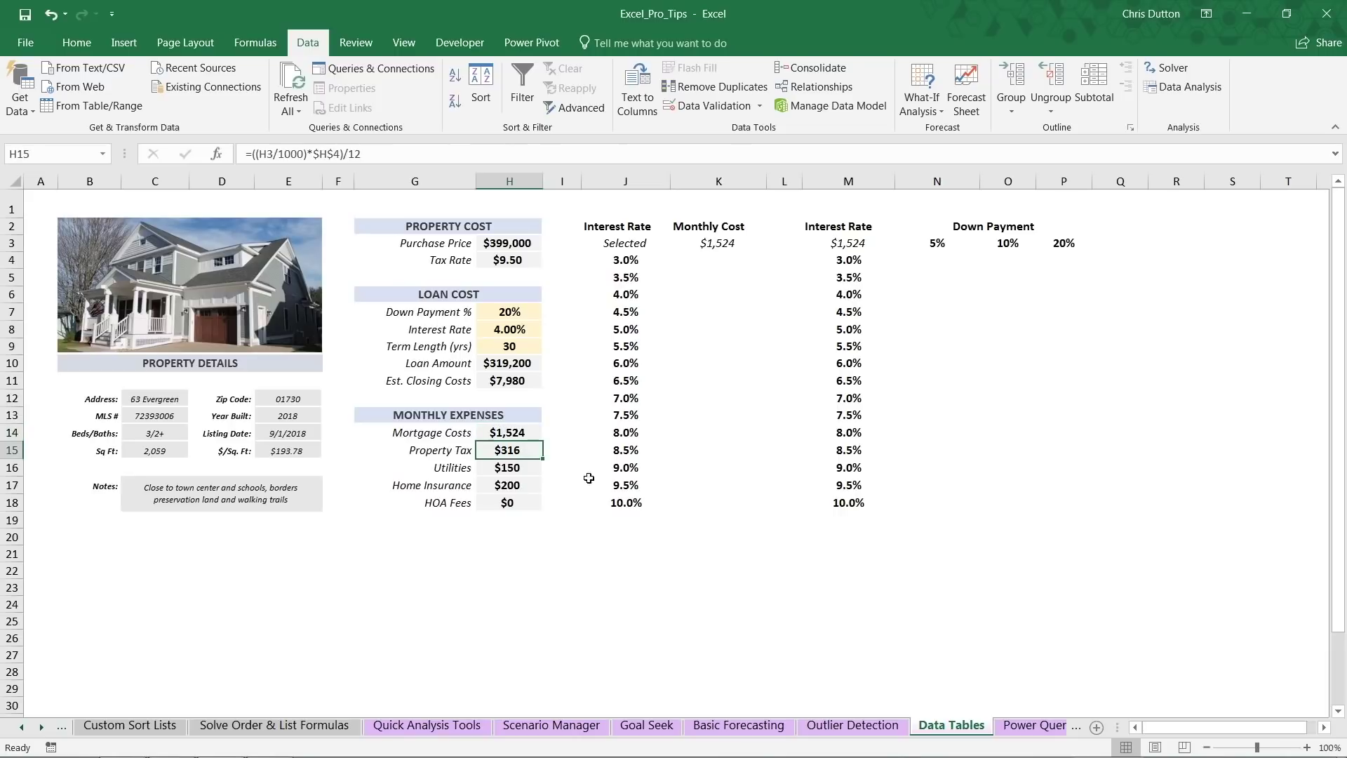
{"action": "left_click", "coordinate": [566, 568]}
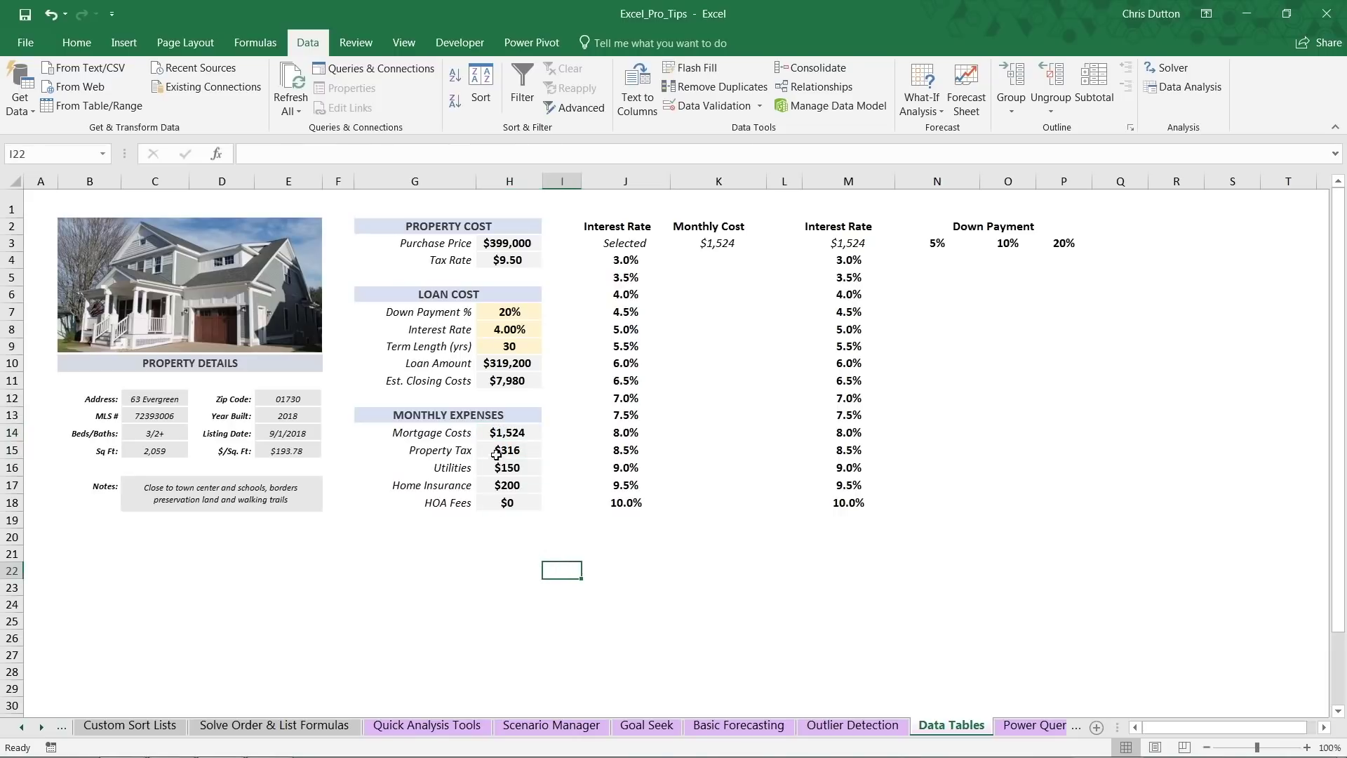
{"action": "left_click", "coordinate": [515, 431]}
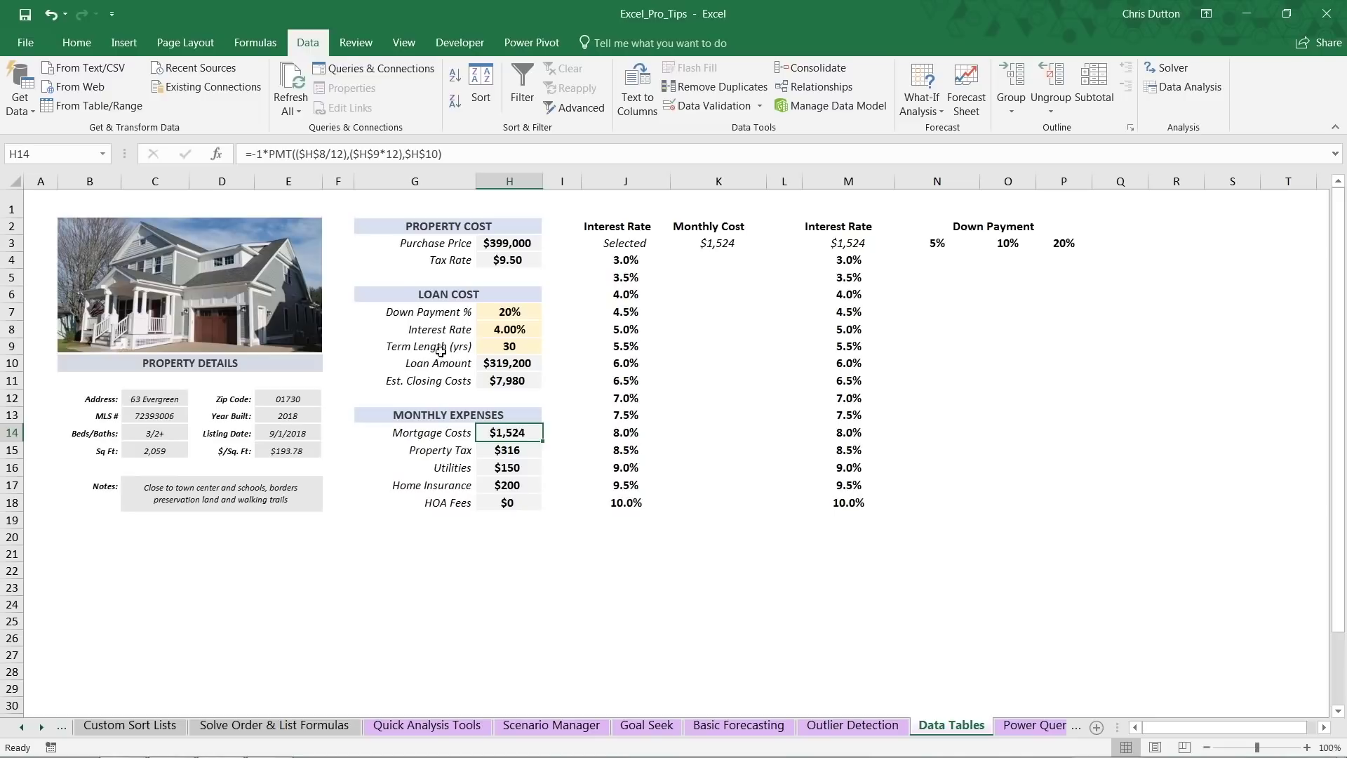
{"action": "left_click", "coordinate": [499, 312]}
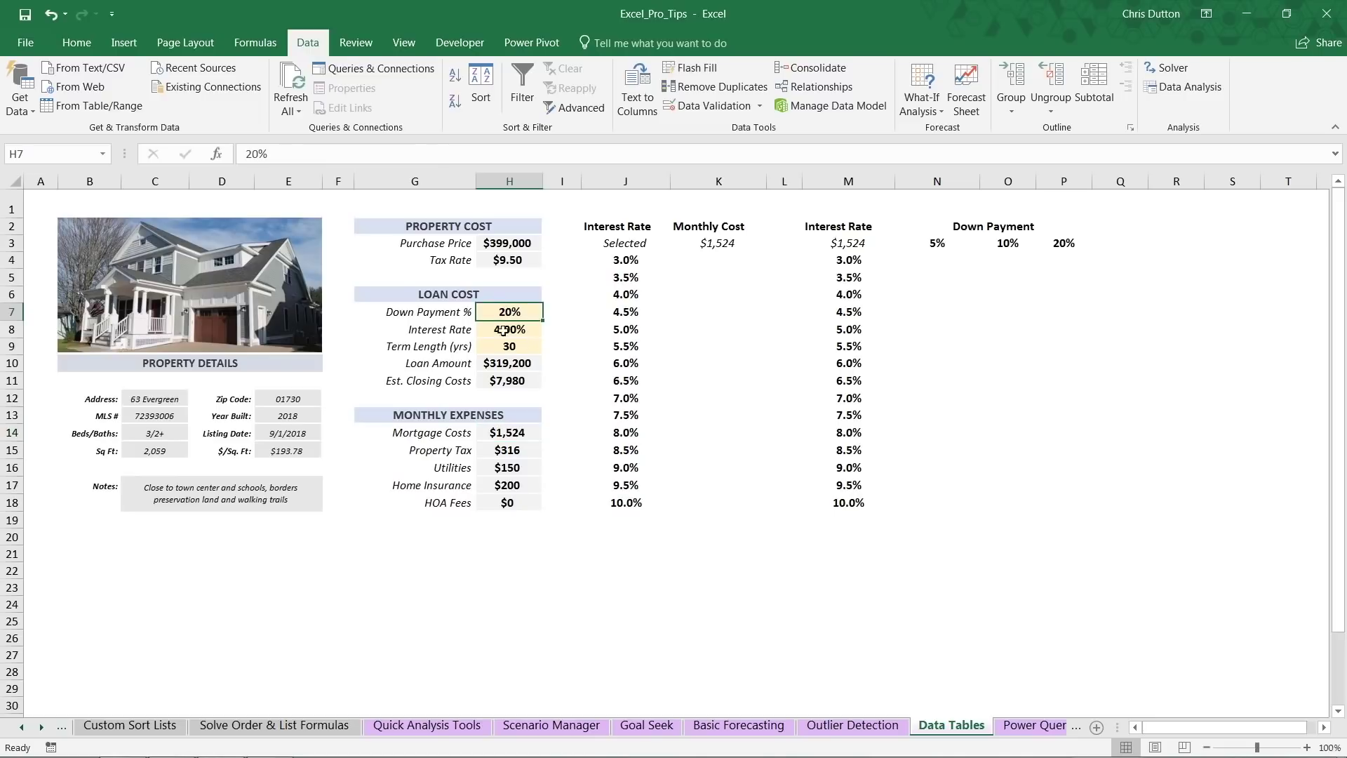
Step: Enter 30 as the down payment in H7 and 5% as the interest rate in H8
{"action": "left_click", "coordinate": [512, 331]}
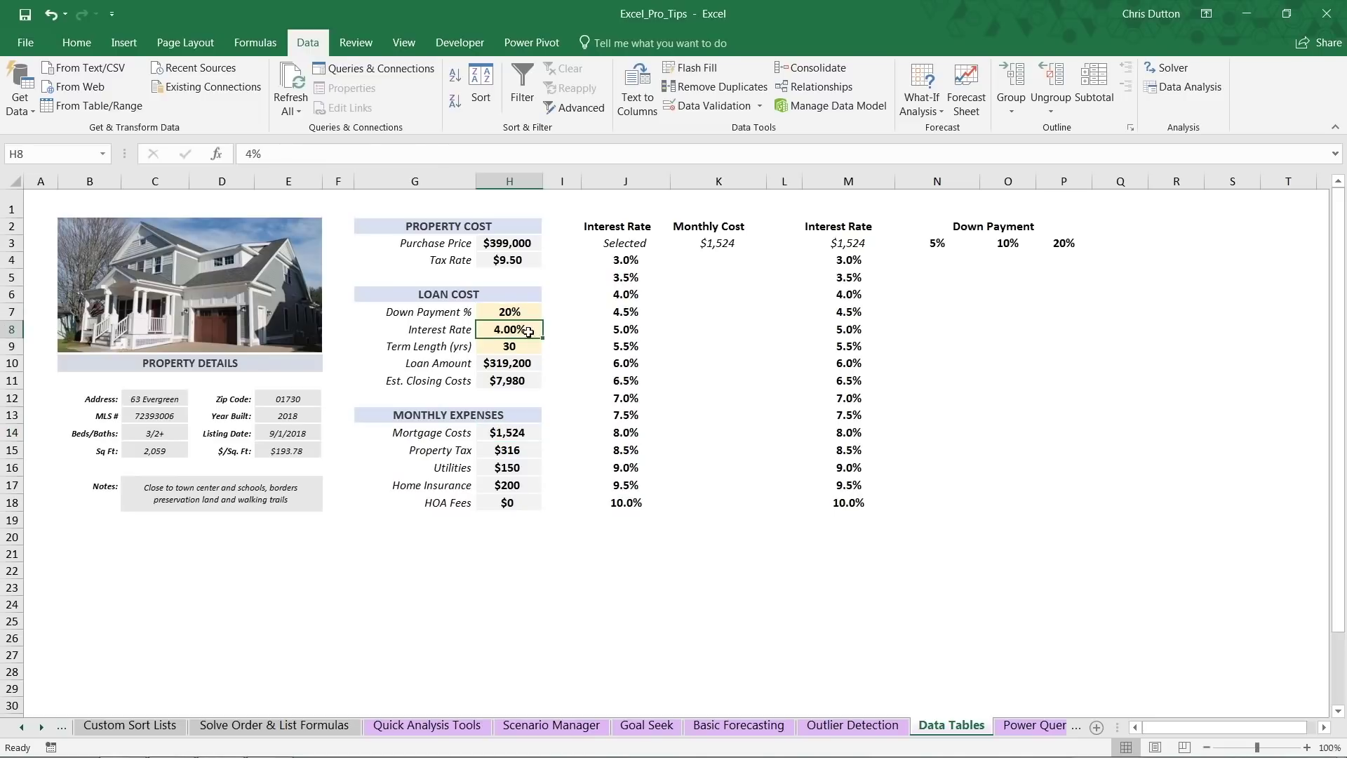
{"action": "left_click", "coordinate": [505, 313]}
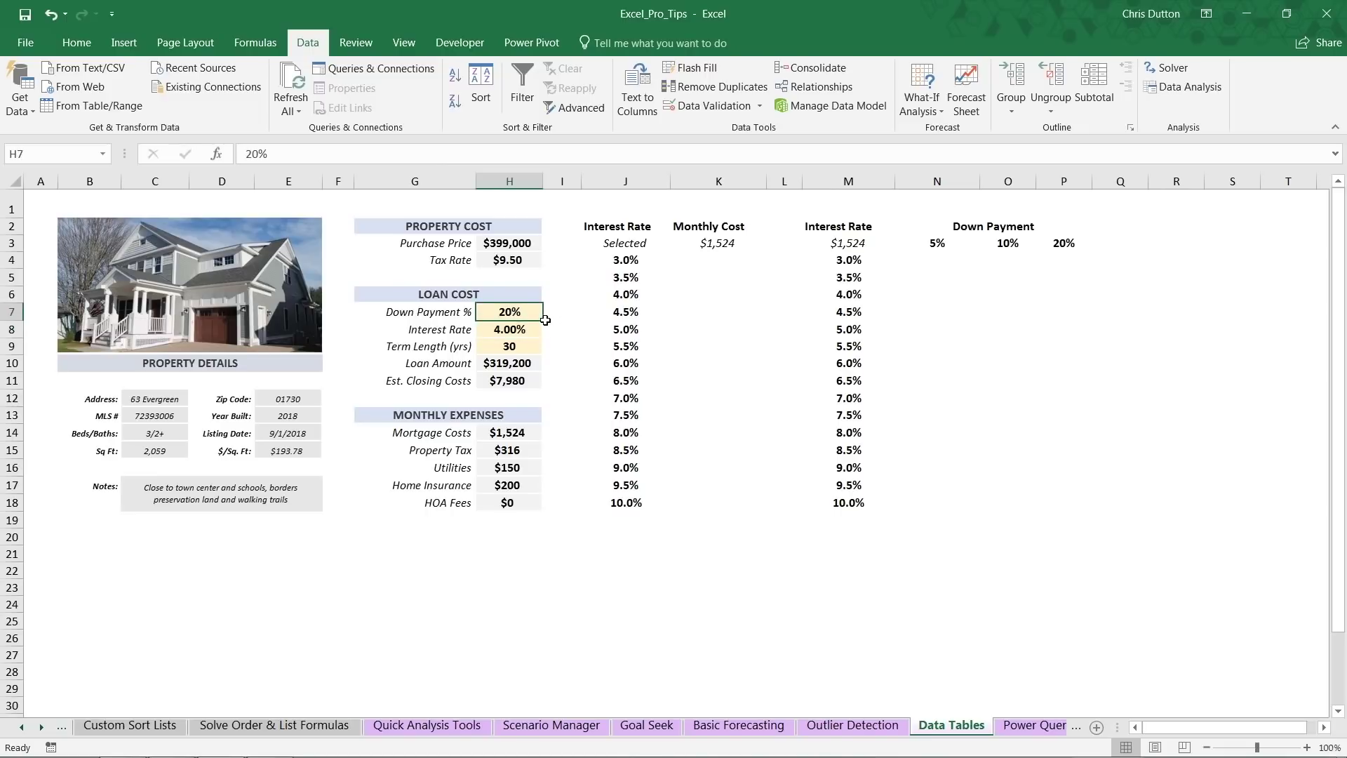
{"action": "type", "text": "30"}
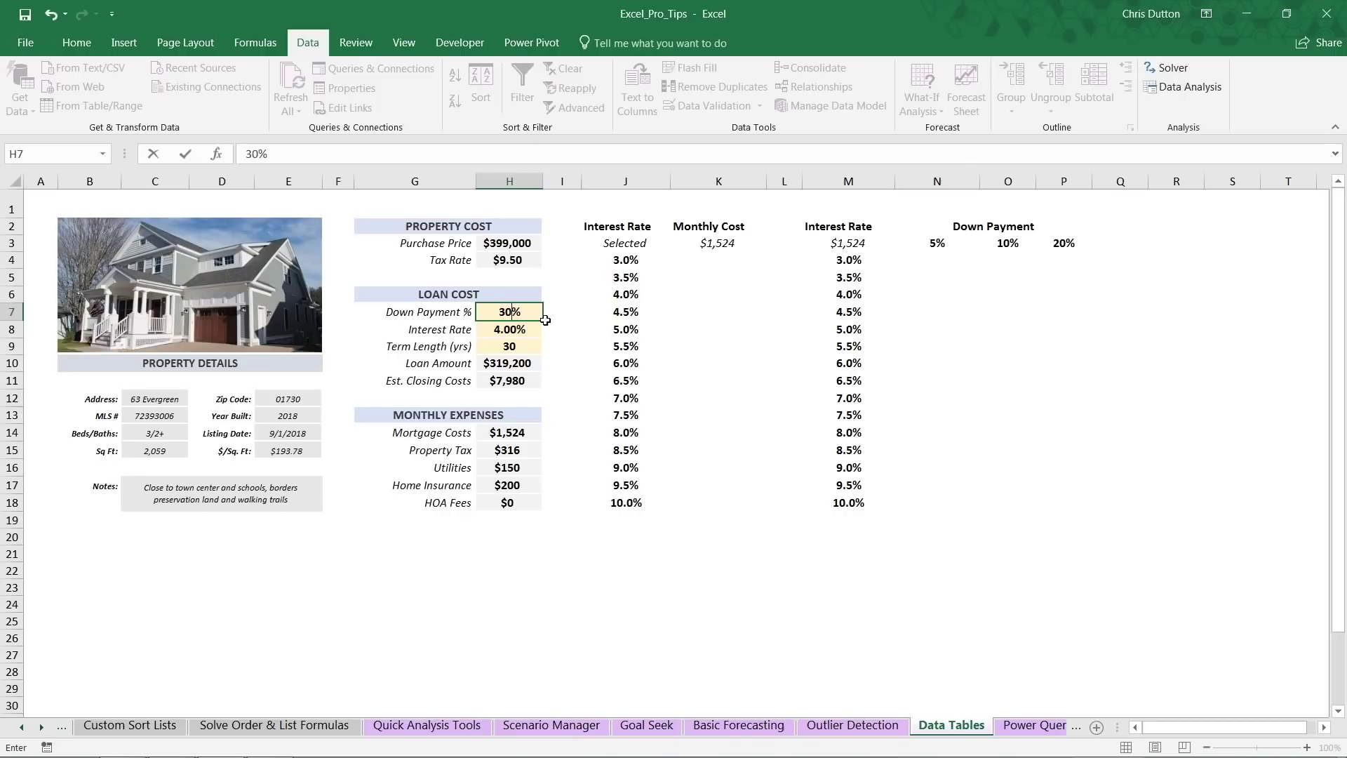
{"action": "key", "text": "Return"}
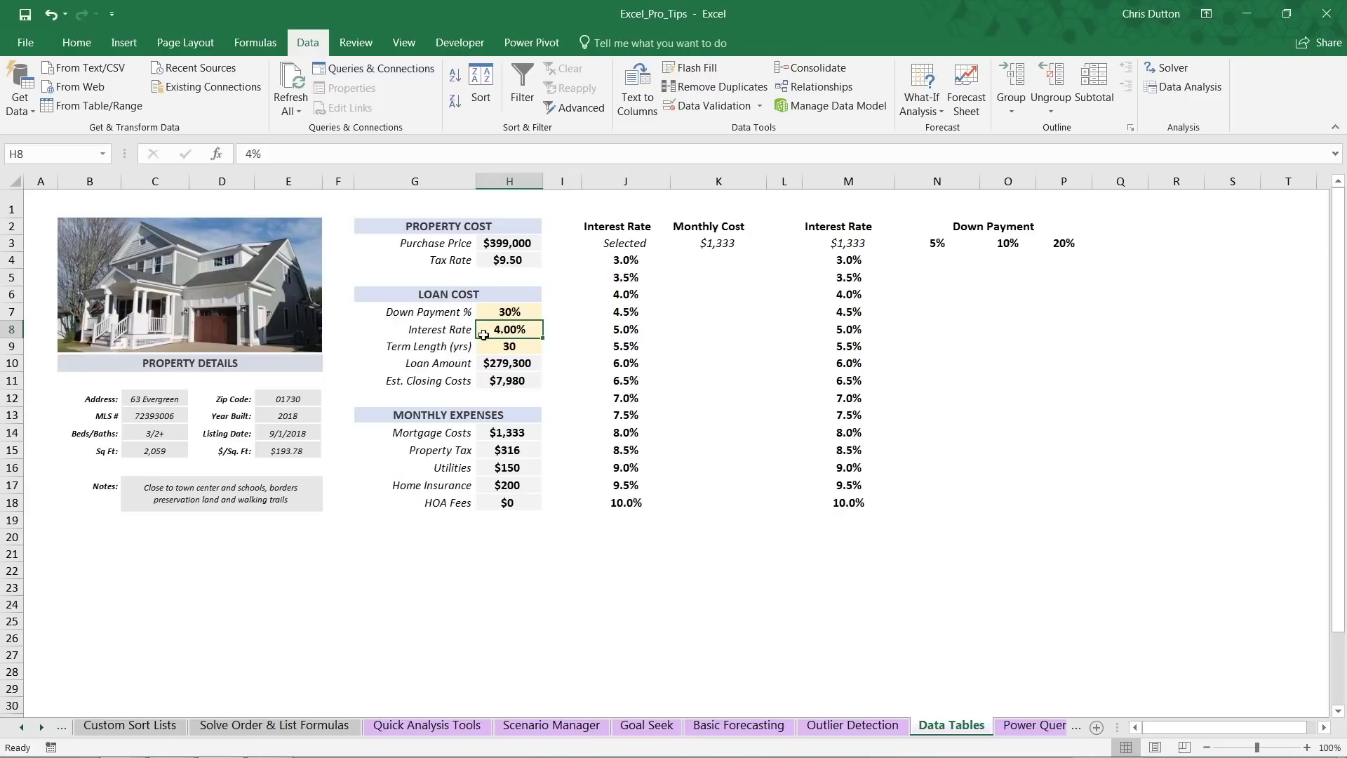
{"action": "type", "text": "5%"}
{"action": "key", "text": "Return"}
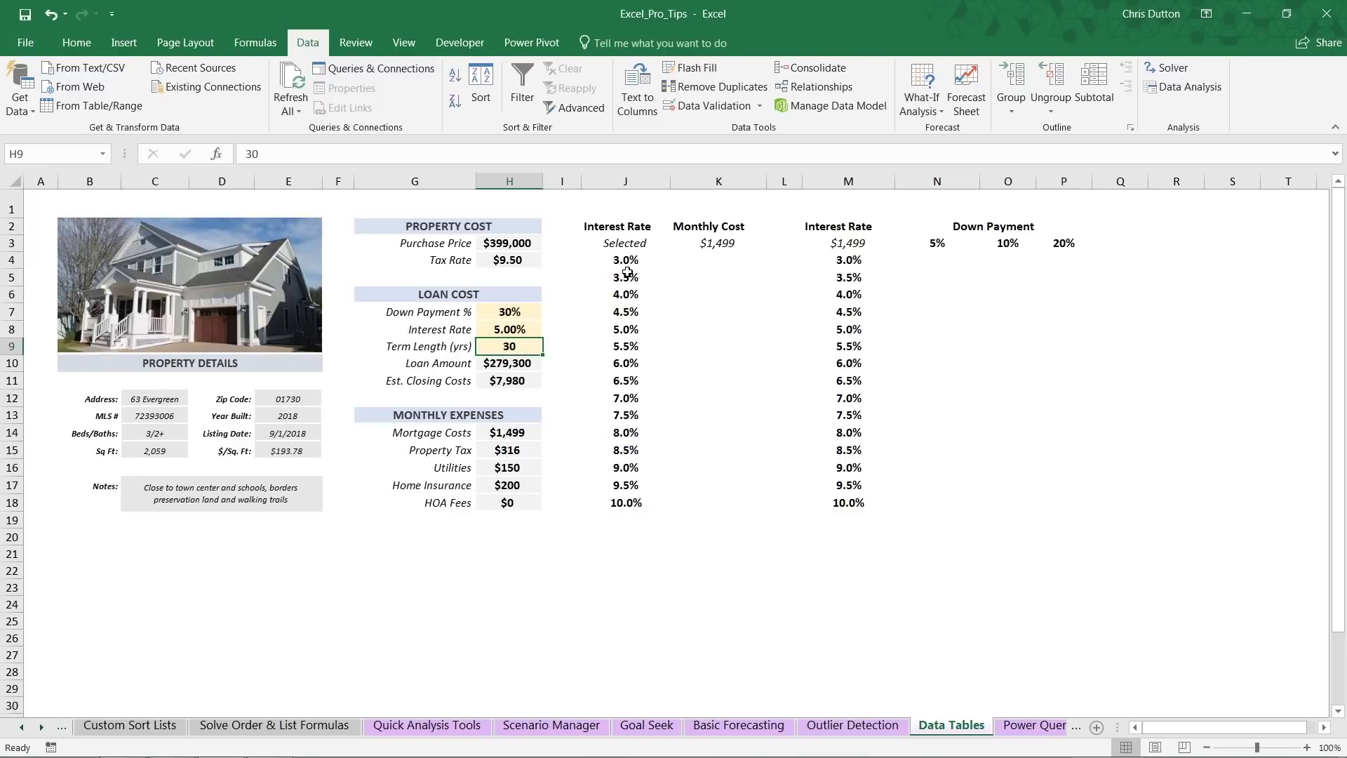
Step: Delete the 3.5%–10.0% rates in column J and right-drag J4's 3.0% down to row 18
{"action": "left_click_drag", "start_coordinate": [625, 261], "coordinate": [615, 493]}
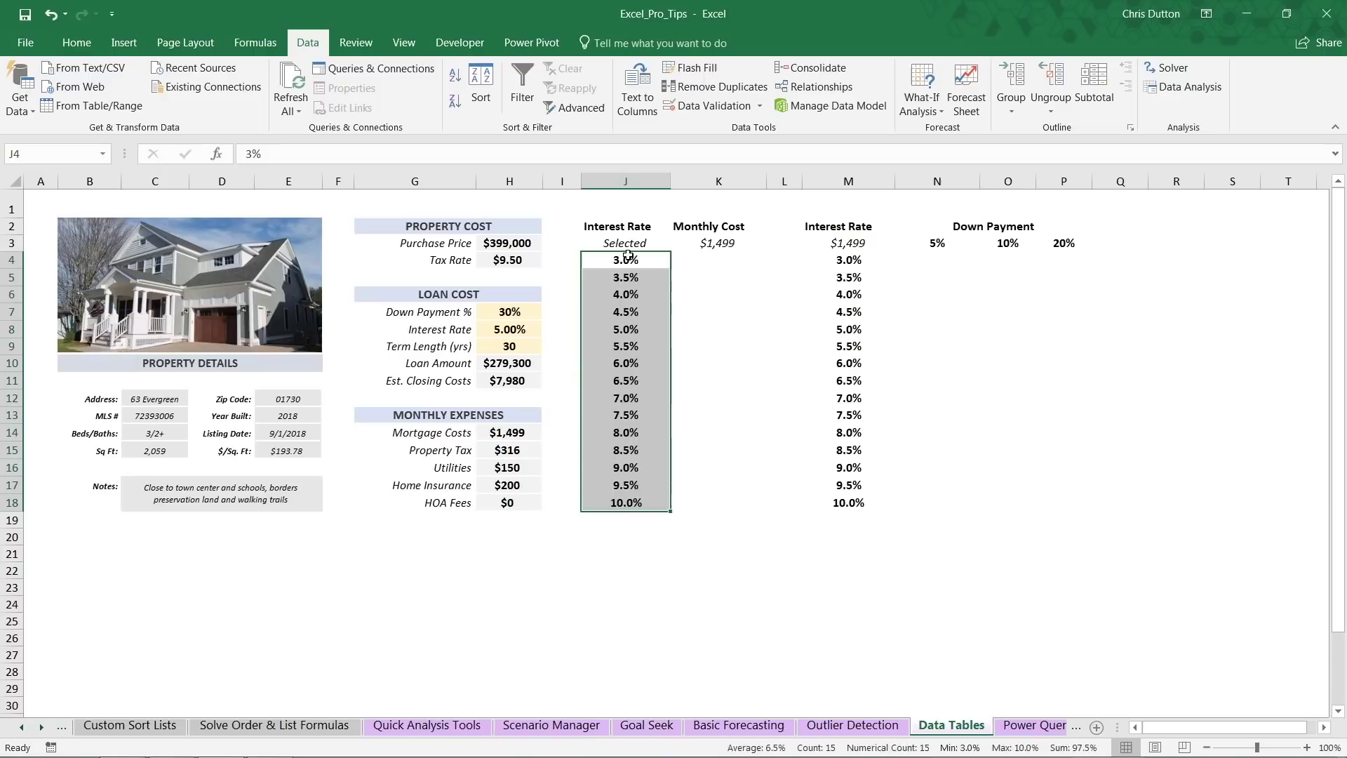
{"action": "left_click_drag", "start_coordinate": [626, 257], "coordinate": [626, 501]}
{"action": "left_click", "coordinate": [612, 502]}
{"action": "left_click_drag", "start_coordinate": [618, 440], "coordinate": [616, 278]}
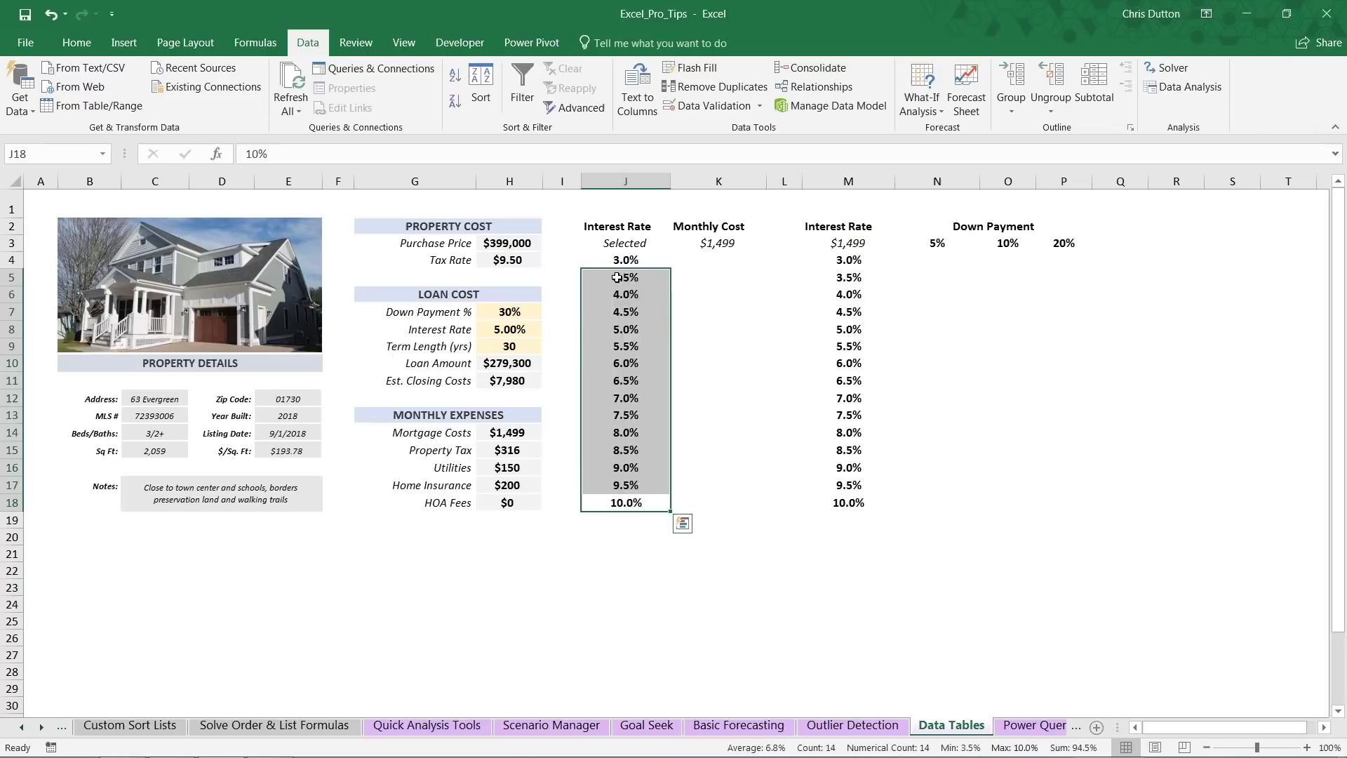
{"action": "key", "text": "Delete"}
{"action": "left_click", "coordinate": [624, 261]}
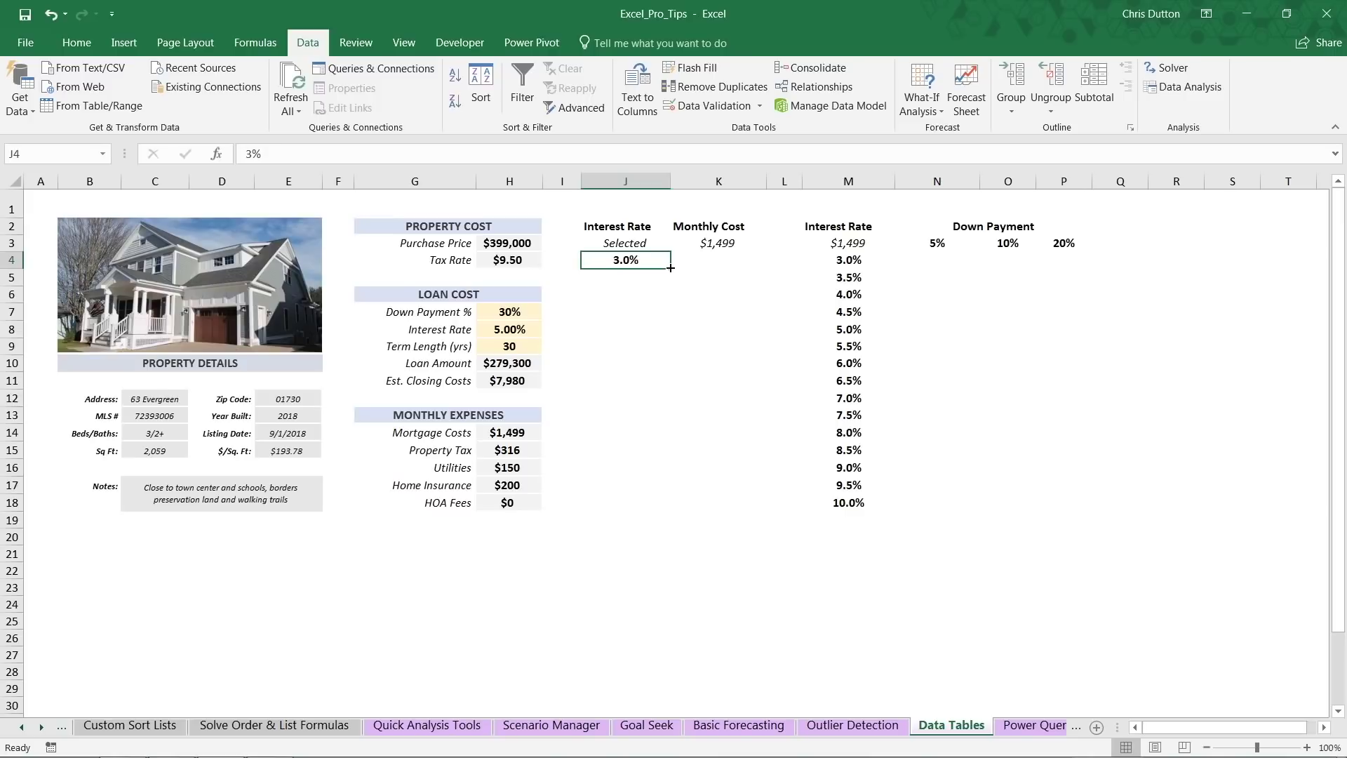
{"action": "mouse_move", "coordinate": [670, 267]}
{"action": "left_mouse_down"}
{"action": "mouse_move", "coordinate": [669, 297]}
{"action": "mouse_move", "coordinate": [669, 273]}
{"action": "left_mouse_up"}
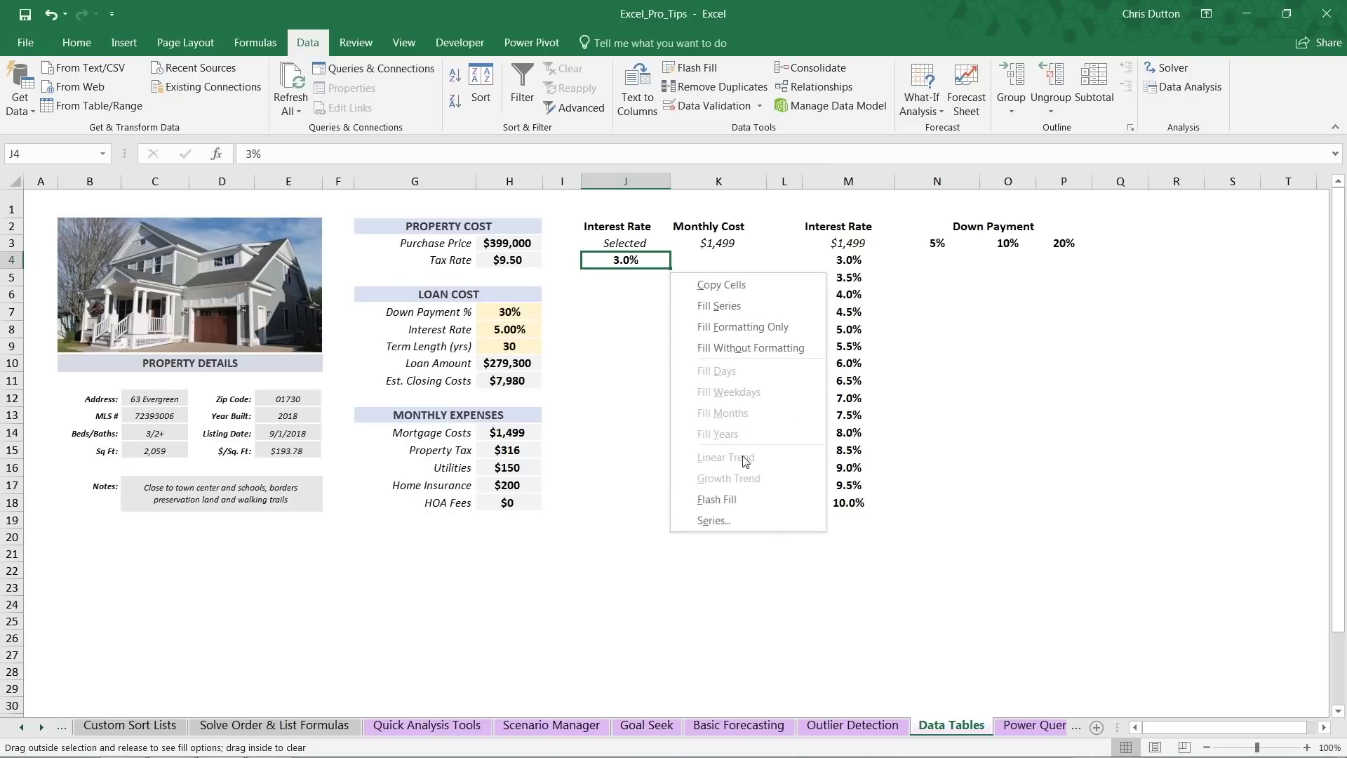
Step: Fill column J as a column series from 3.0% with step .5% and stop value 10%
{"action": "left_click", "coordinate": [713, 519]}
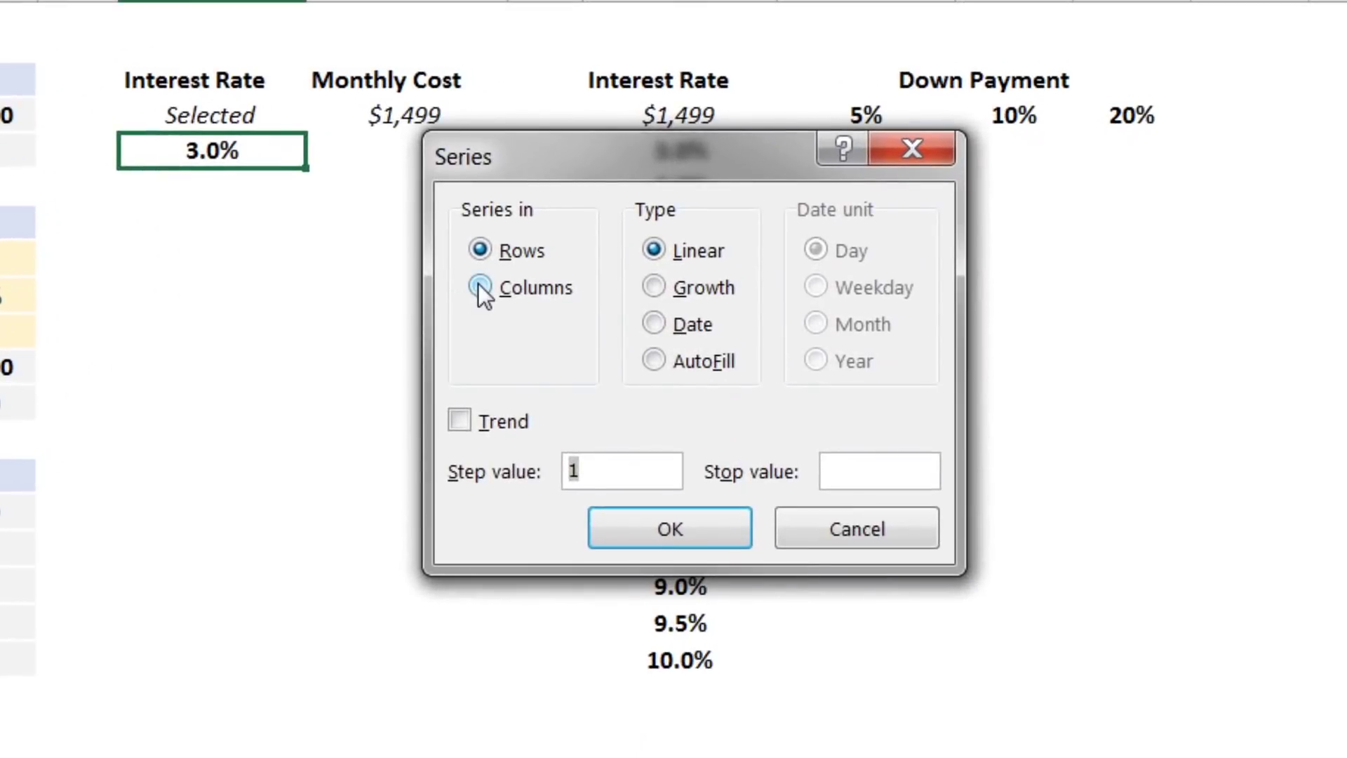
{"action": "left_click", "coordinate": [489, 287]}
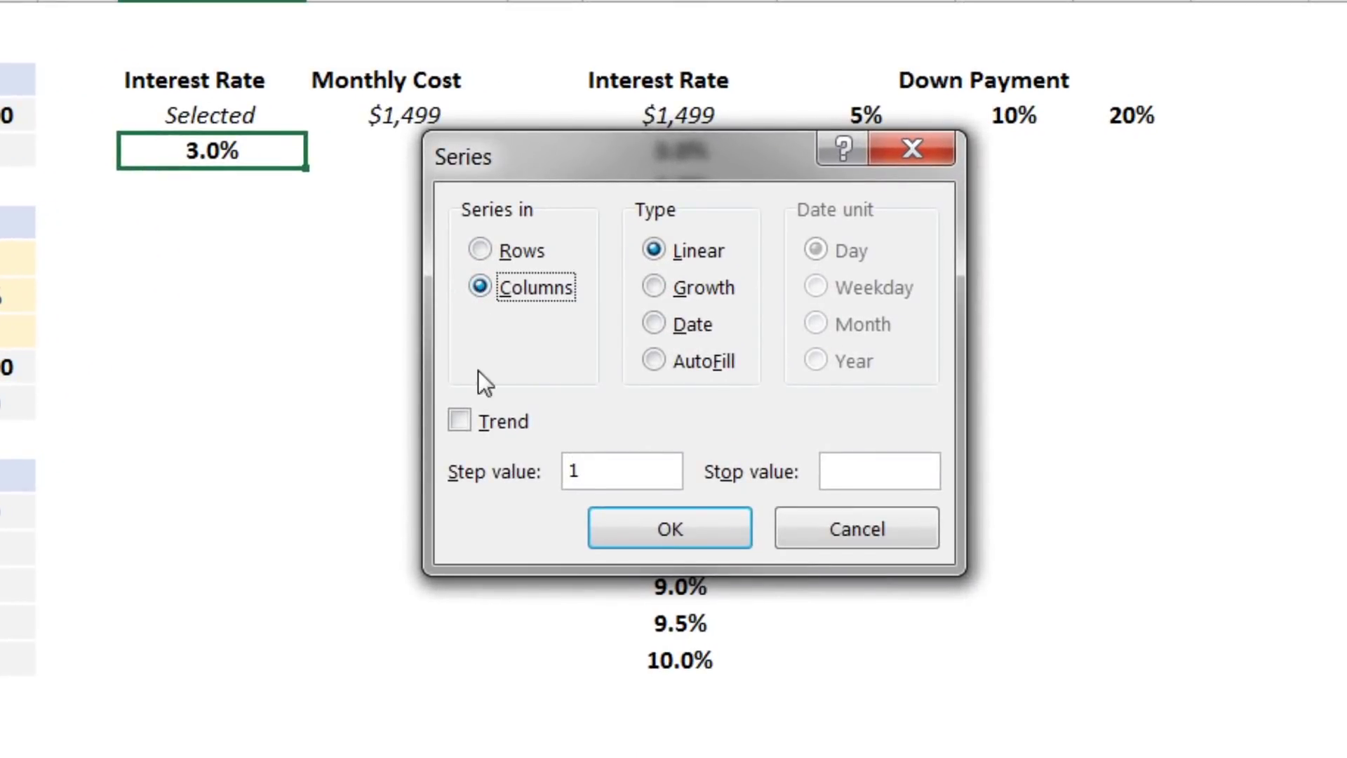
{"action": "double_click", "coordinate": [613, 487]}
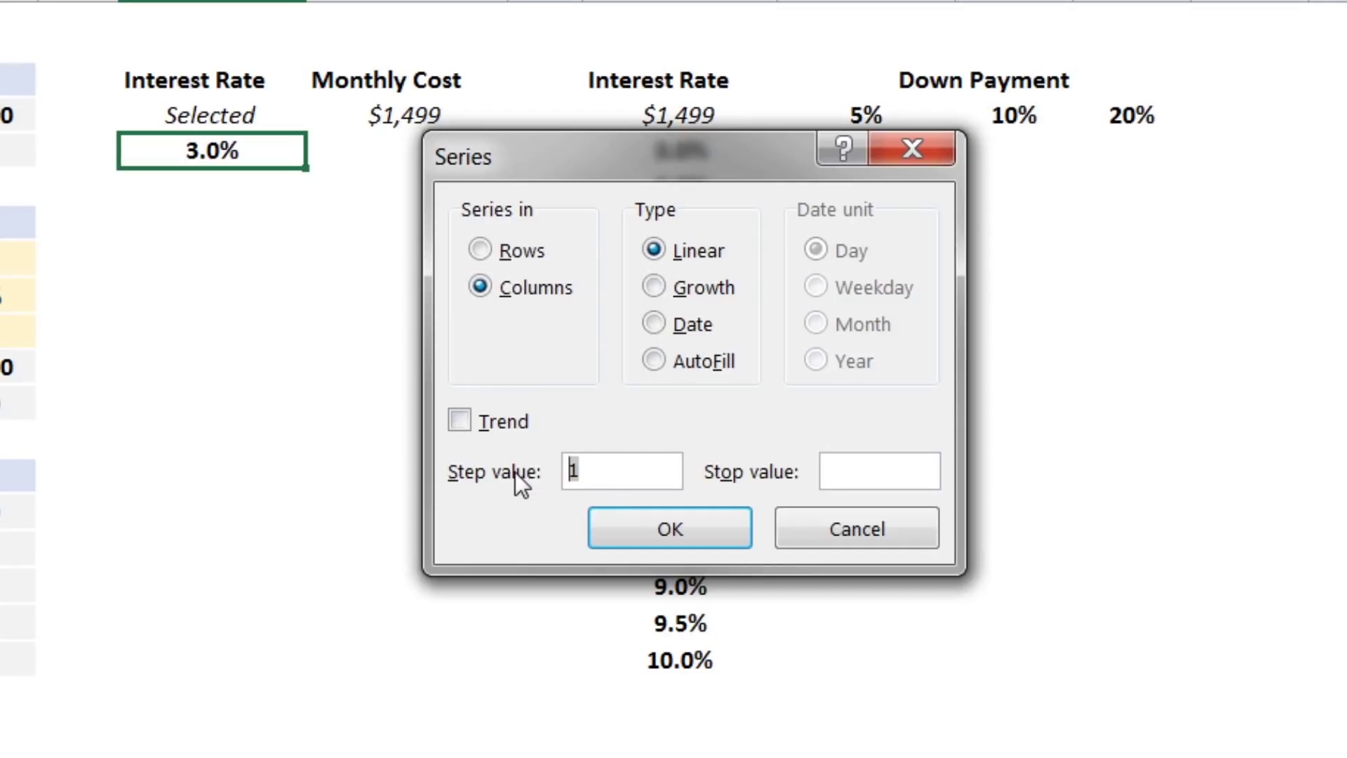
{"action": "type", "text": ".5%"}
{"action": "left_click", "coordinate": [865, 457]}
{"action": "type", "text": "10%"}
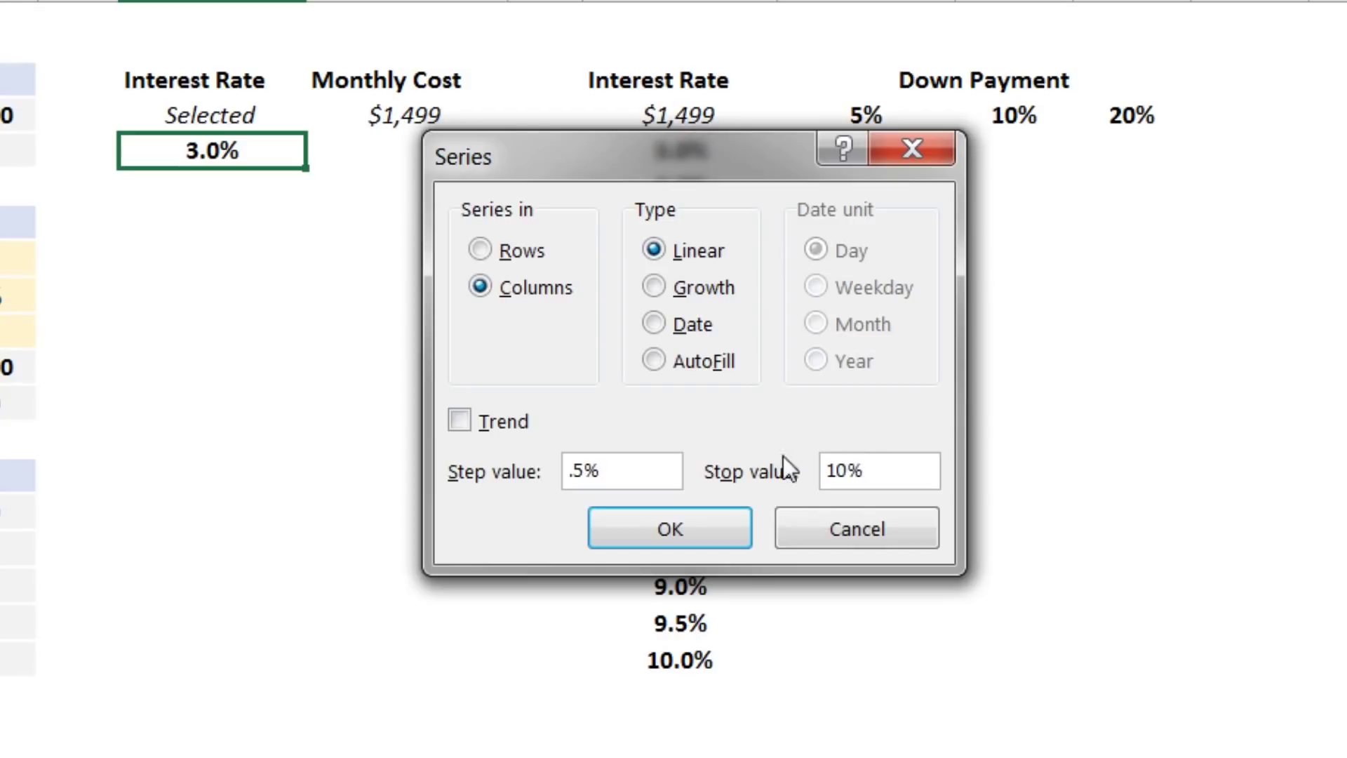
{"action": "left_click", "coordinate": [672, 524]}
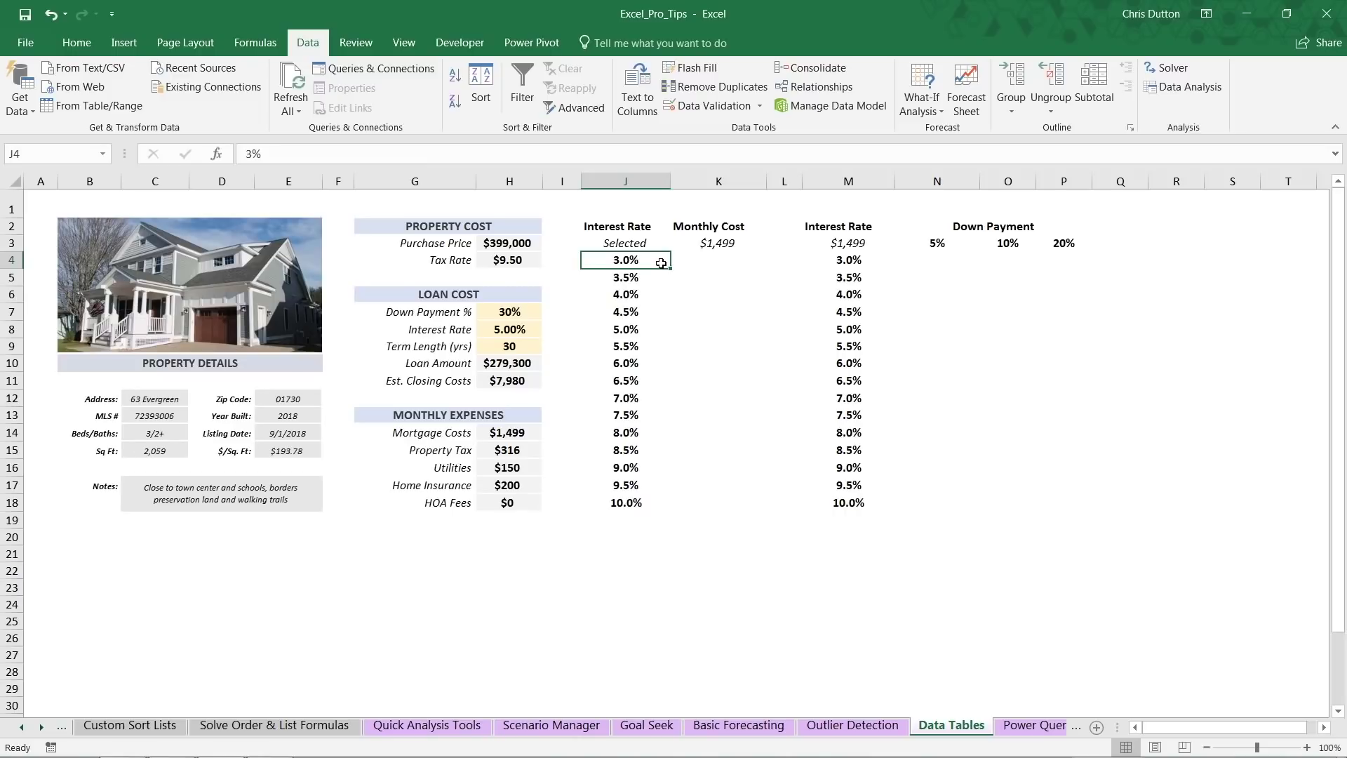
{"action": "left_click_drag", "start_coordinate": [696, 260], "coordinate": [700, 507]}
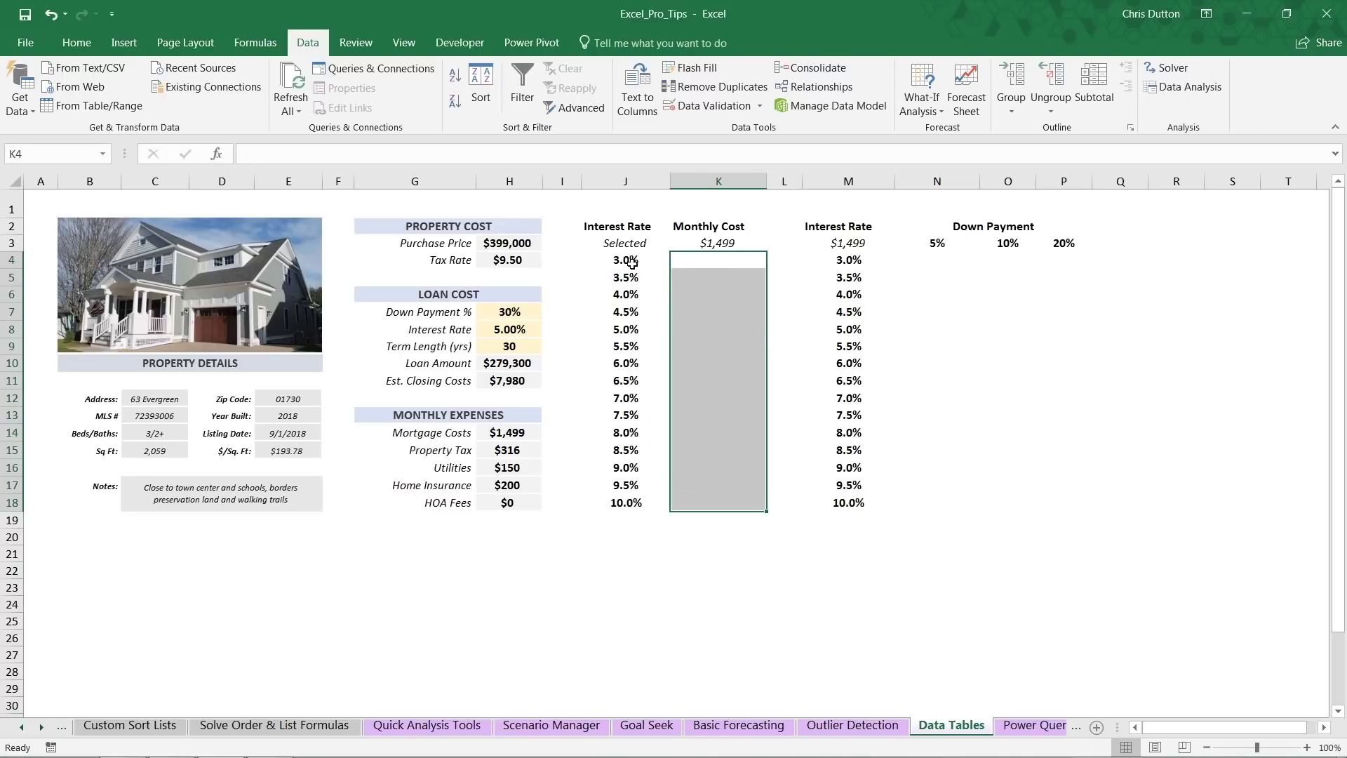
{"action": "left_click_drag", "start_coordinate": [632, 262], "coordinate": [625, 502]}
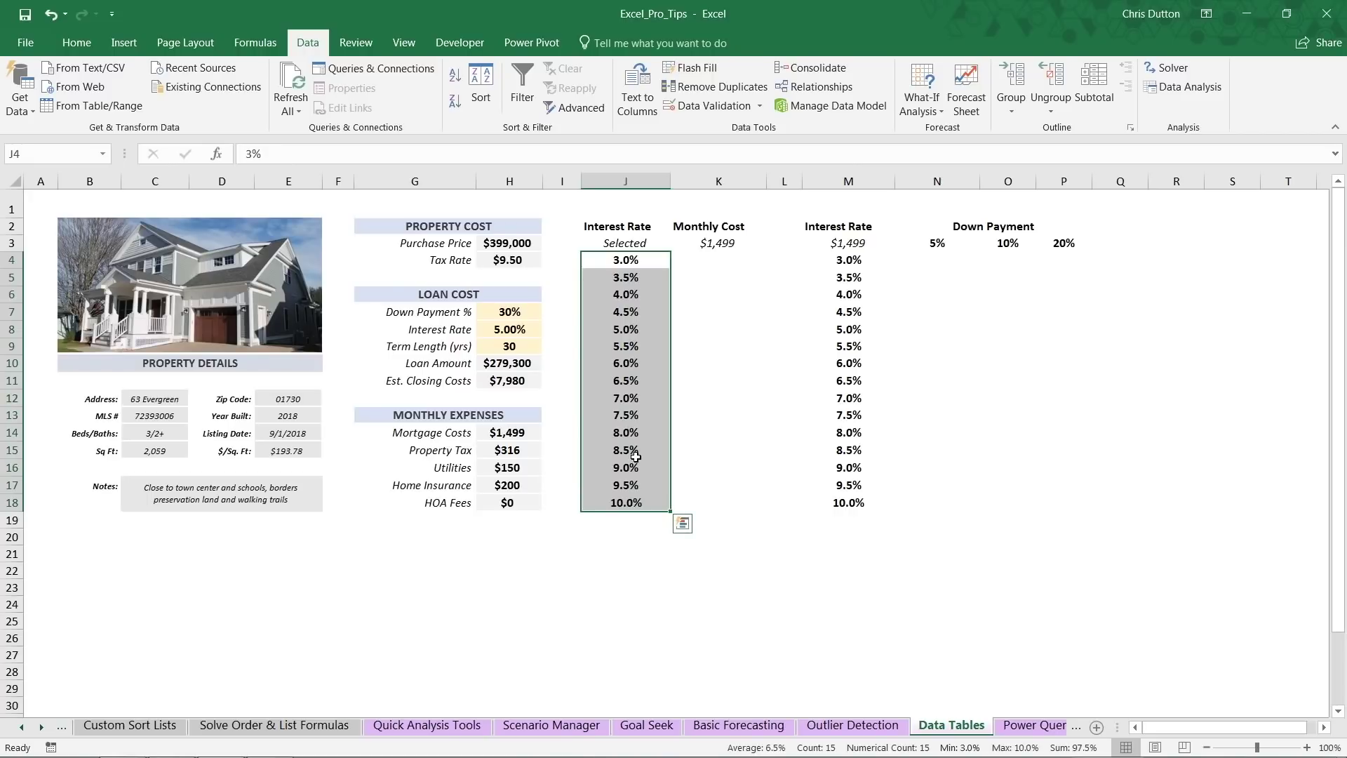
{"action": "left_click", "coordinate": [707, 251]}
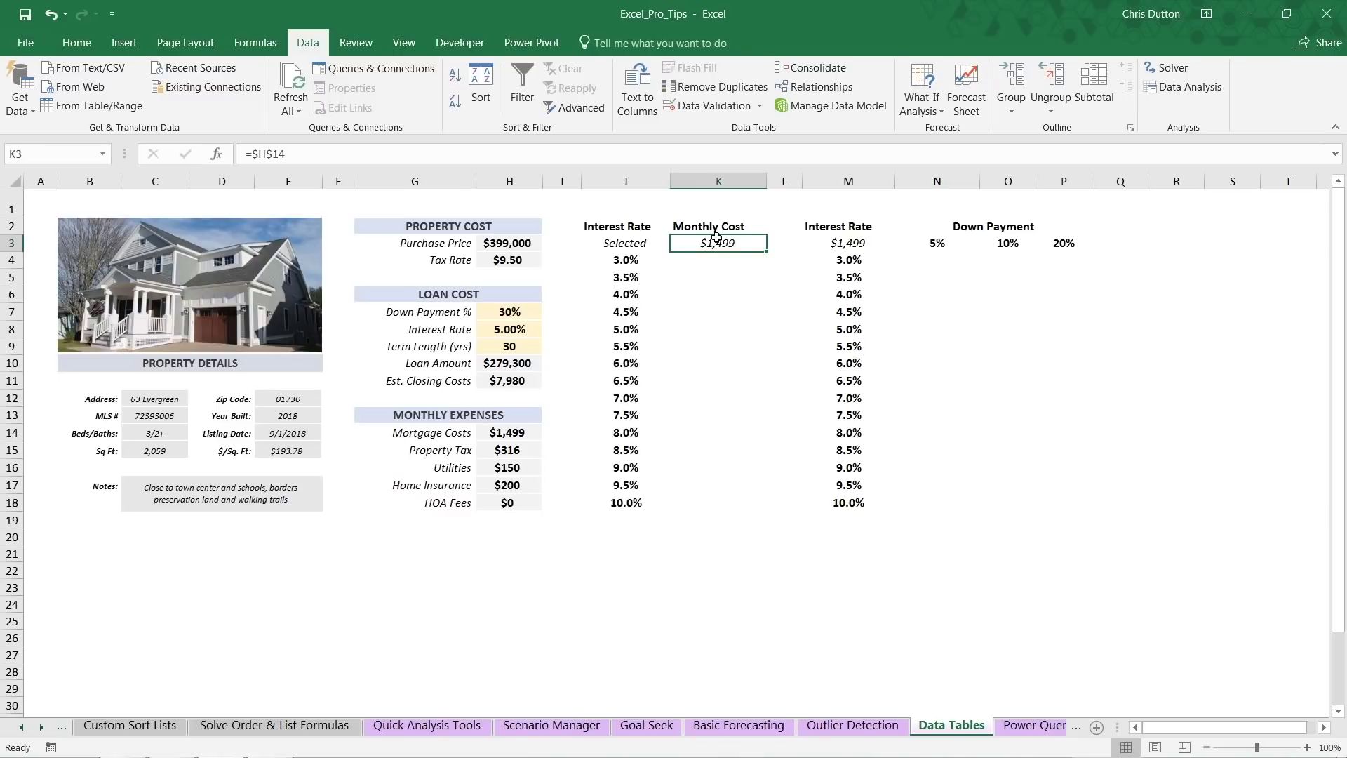
{"action": "left_click", "coordinate": [505, 155]}
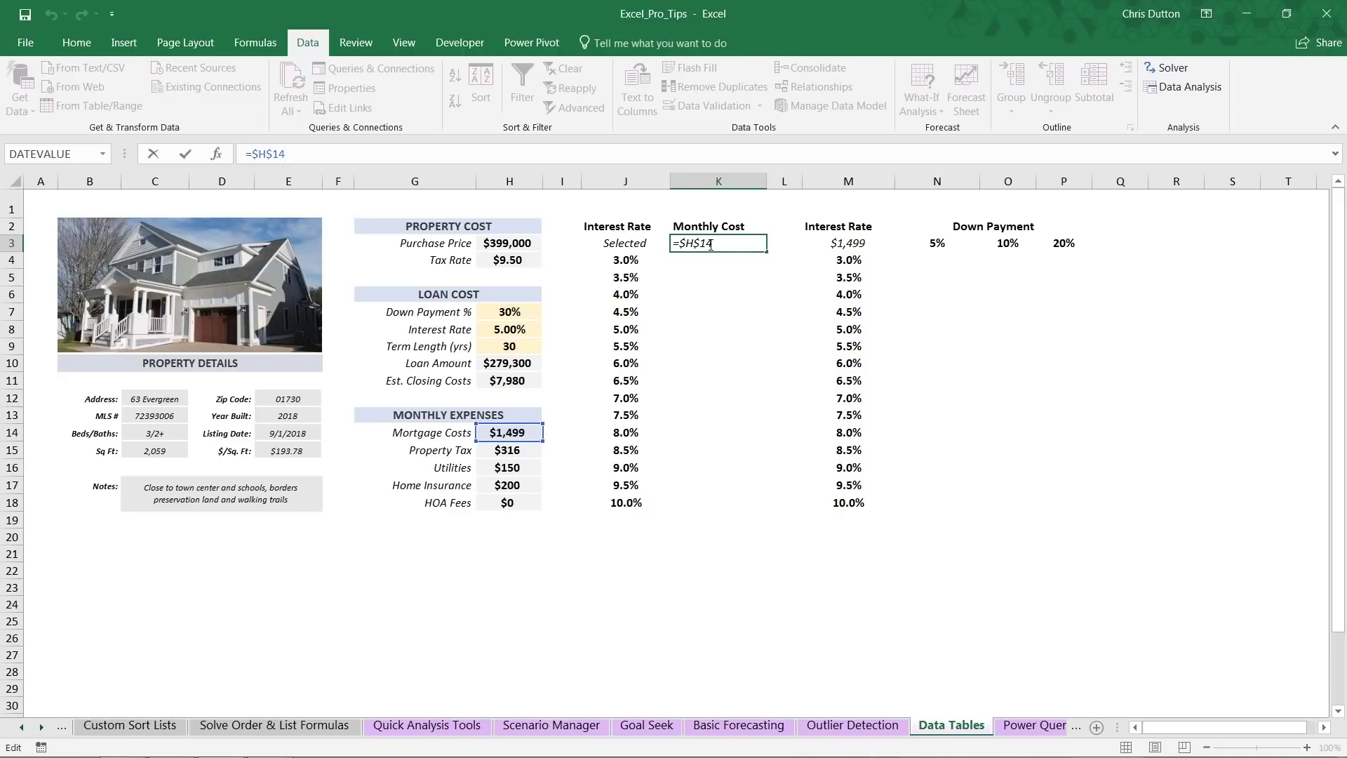
{"action": "key", "text": "ctrl+Return"}
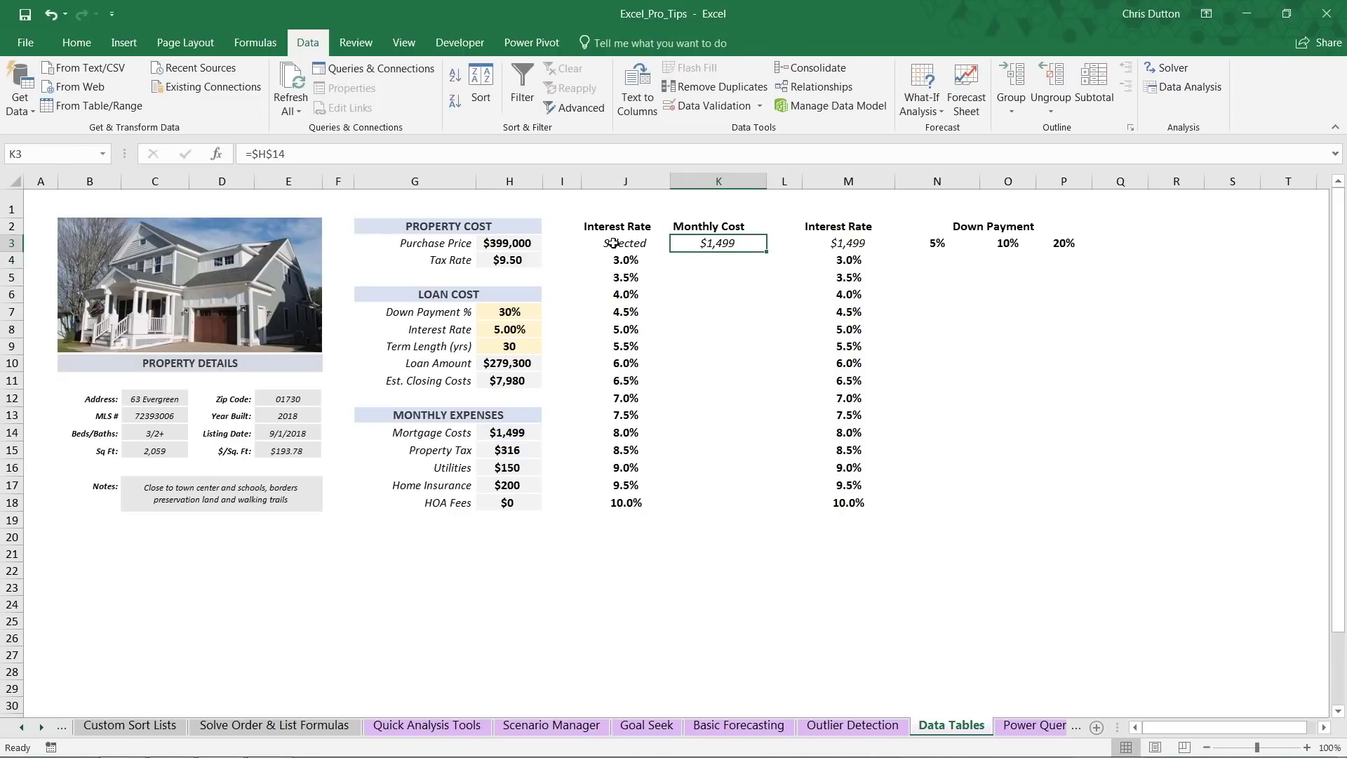
Step: Make J3:K18 a one-variable data table with column input cell $H$8 (interest rate)
{"action": "left_click_drag", "start_coordinate": [613, 243], "coordinate": [708, 503]}
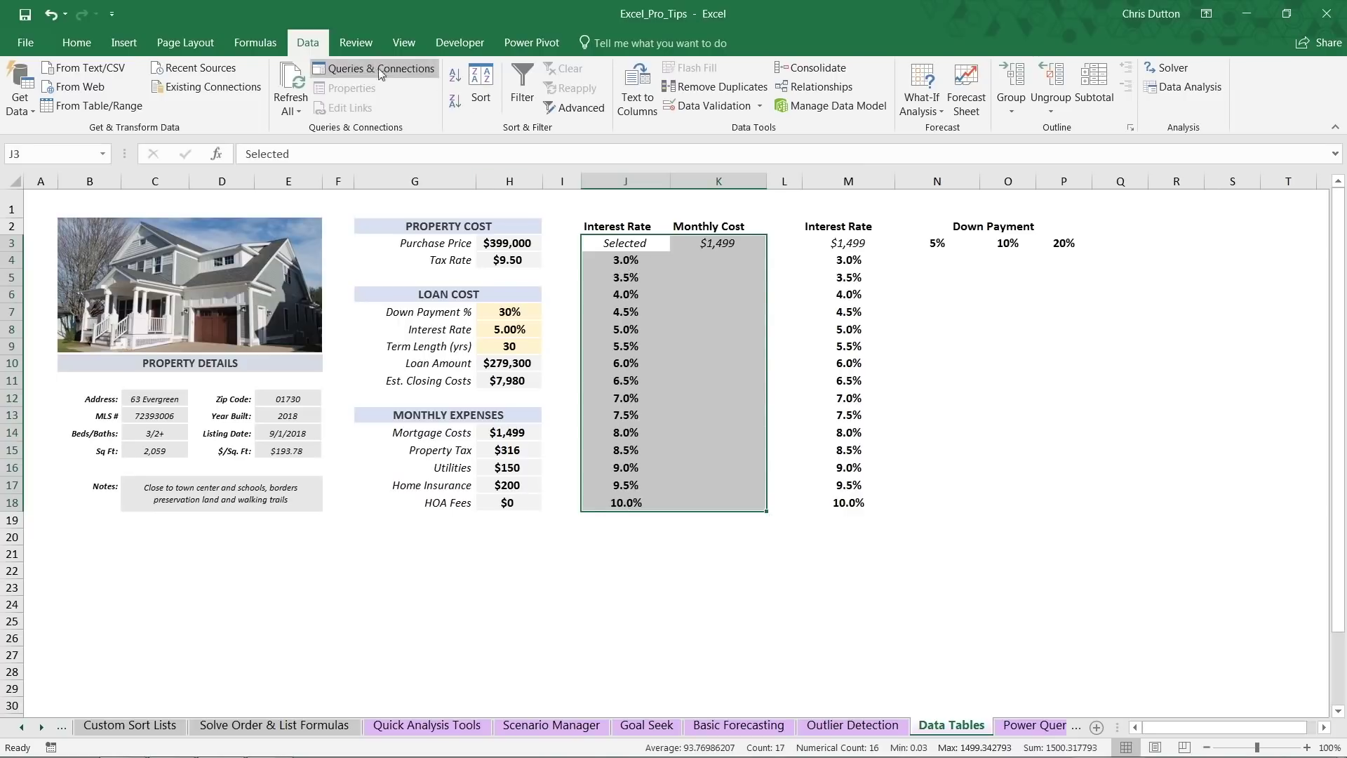
{"action": "left_click", "coordinate": [921, 104]}
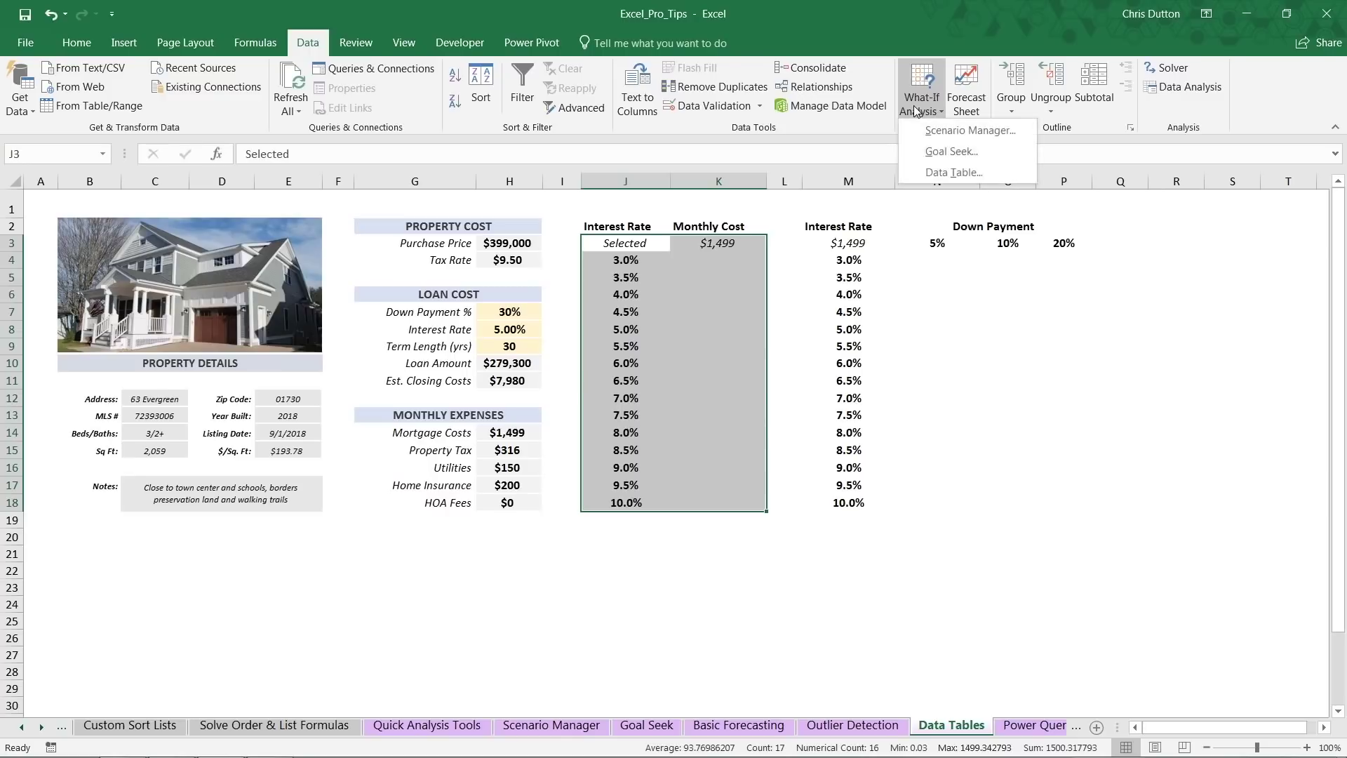
{"action": "left_click", "coordinate": [942, 167]}
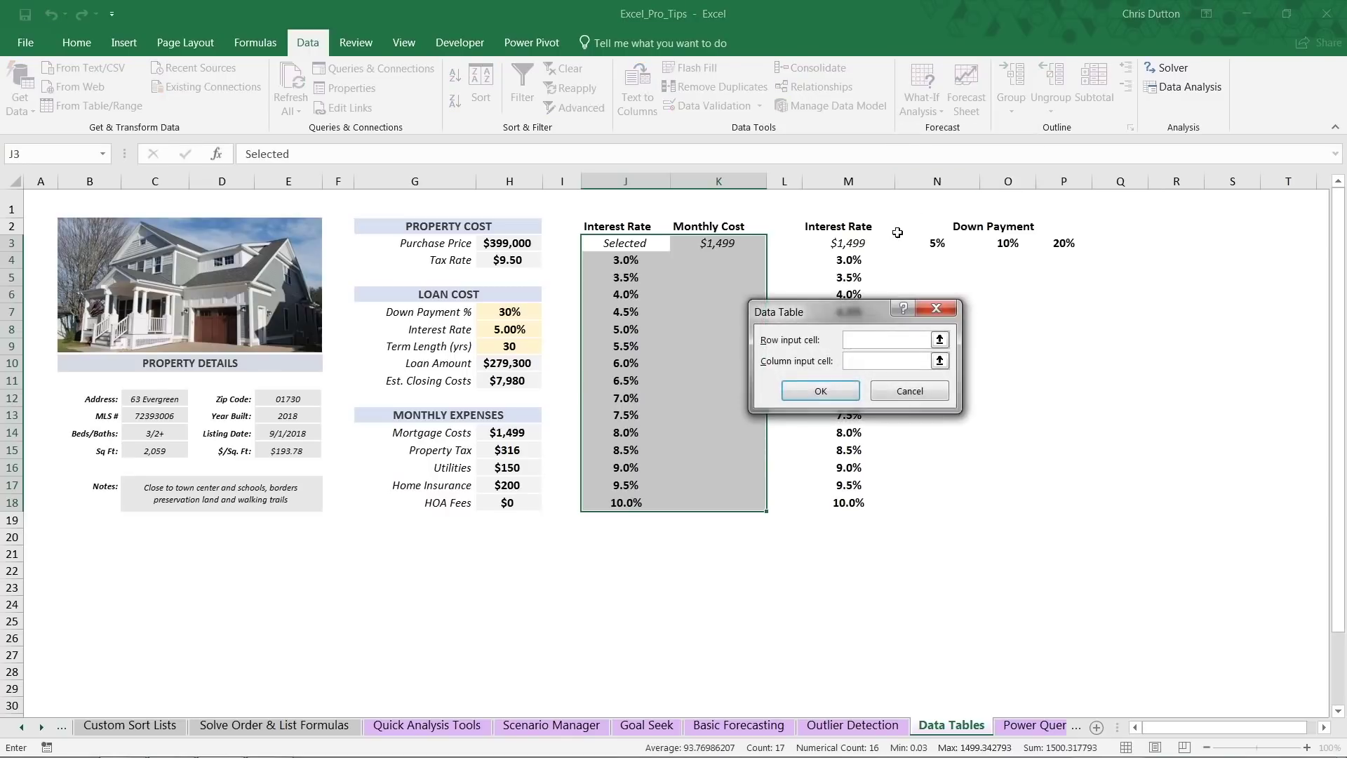
{"action": "left_click_drag", "start_coordinate": [841, 310], "coordinate": [868, 300]}
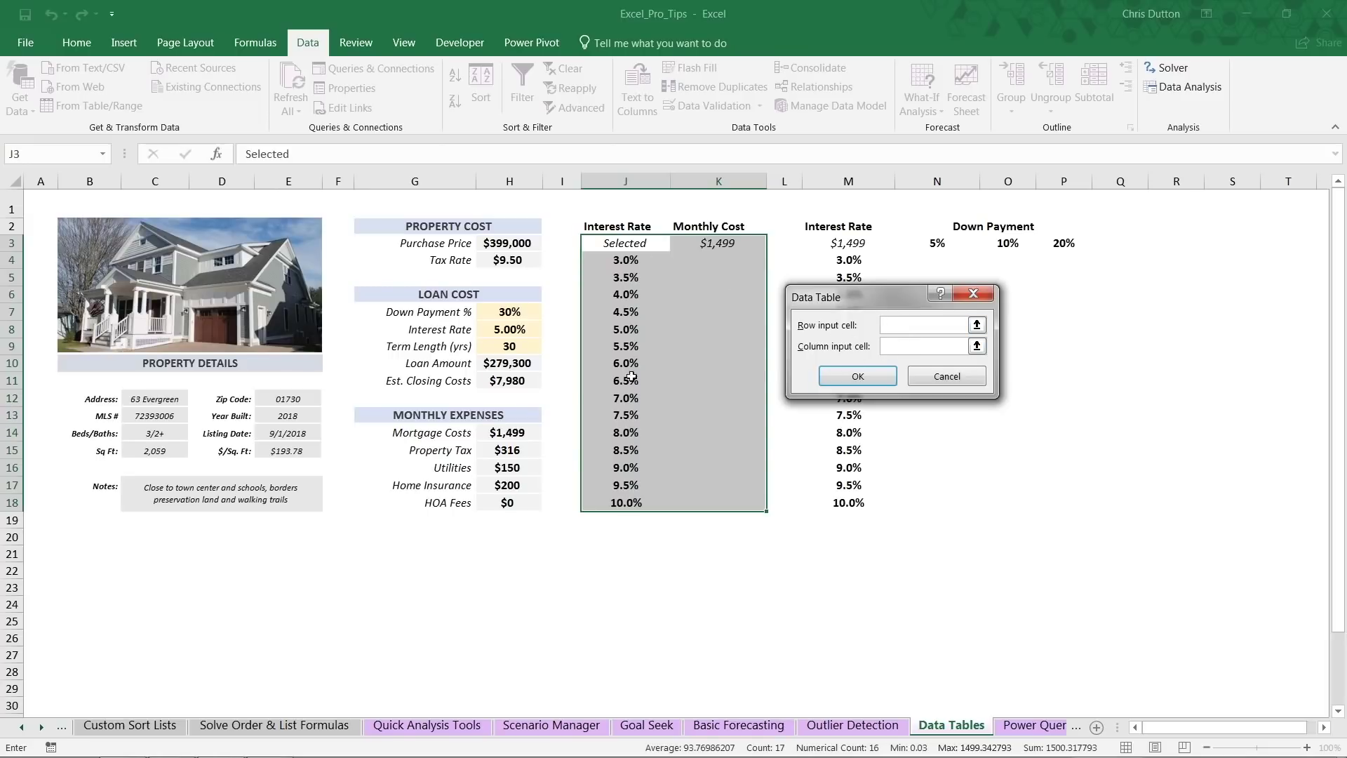
{"action": "left_click", "coordinate": [977, 345]}
{"action": "mouse_move", "coordinate": [621, 260]}
{"action": "left_mouse_down"}
{"action": "mouse_move", "coordinate": [627, 516]}
{"action": "mouse_move", "coordinate": [627, 266]}
{"action": "left_mouse_up"}
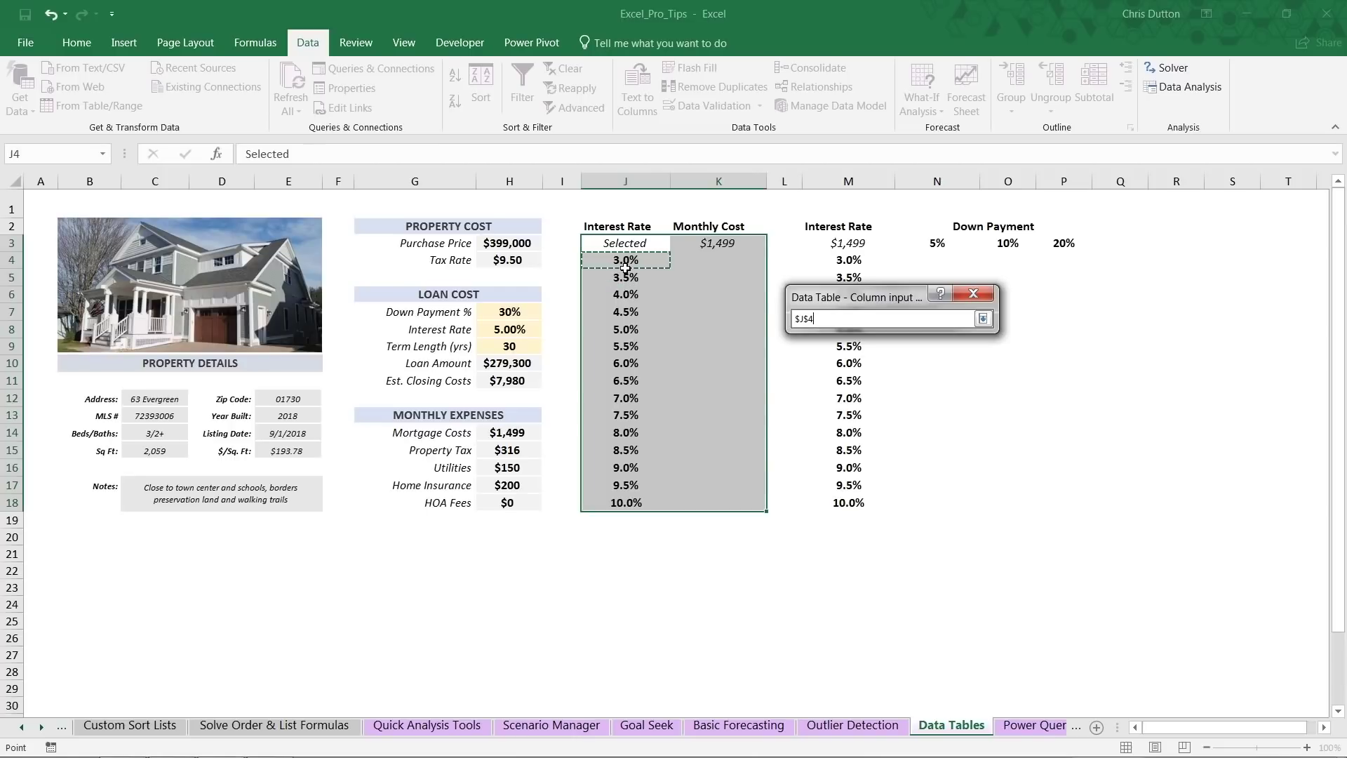
{"action": "left_click", "coordinate": [503, 330]}
{"action": "left_click", "coordinate": [982, 323]}
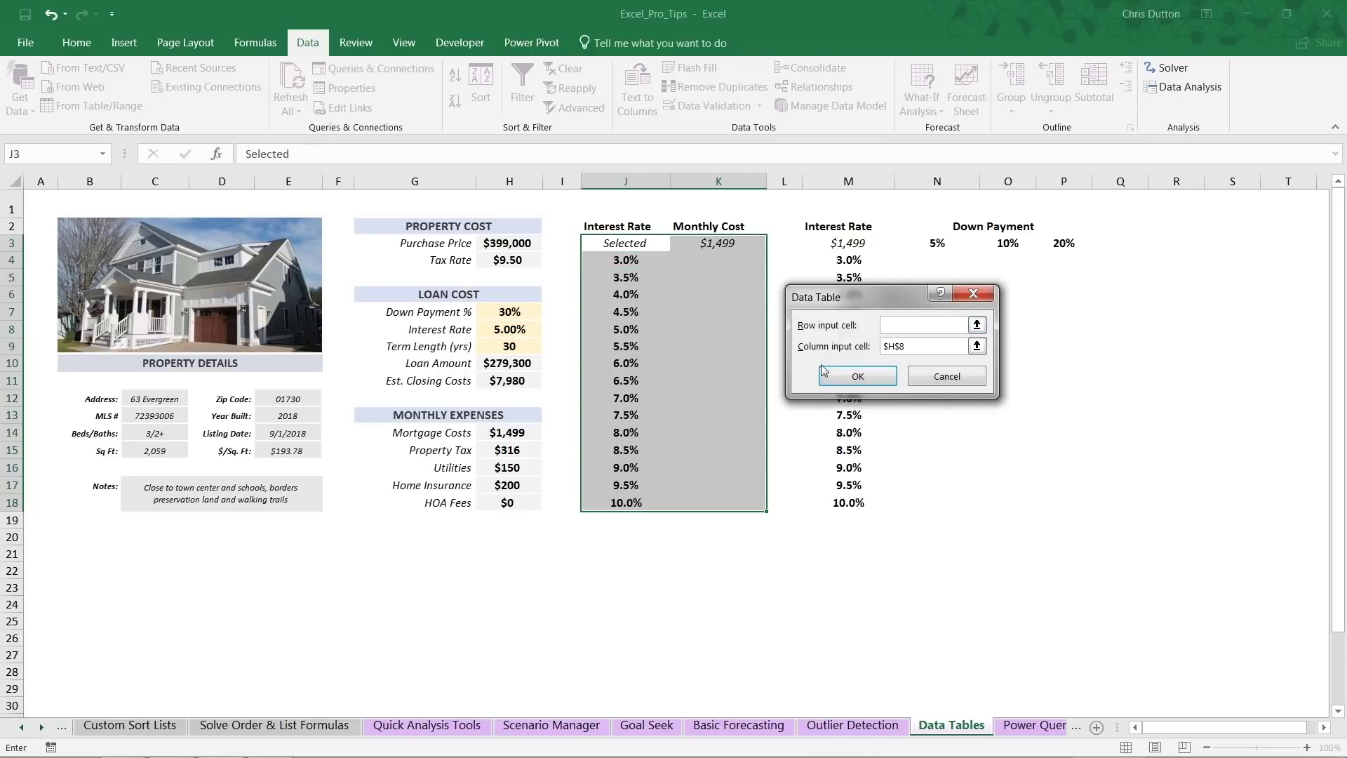
{"action": "left_click", "coordinate": [862, 378]}
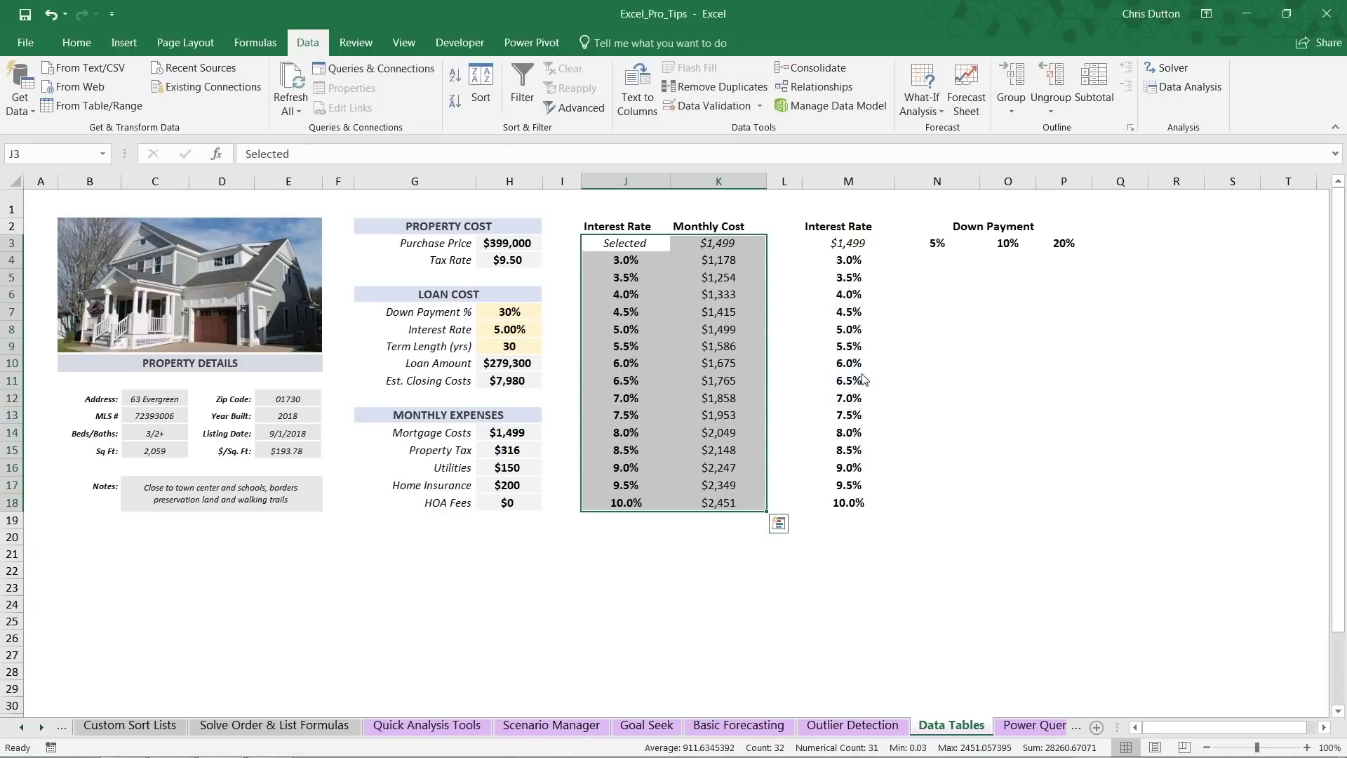
{"action": "left_click", "coordinate": [722, 261]}
{"action": "left_click", "coordinate": [721, 277]}
{"action": "left_click", "coordinate": [721, 295]}
{"action": "left_click", "coordinate": [723, 311]}
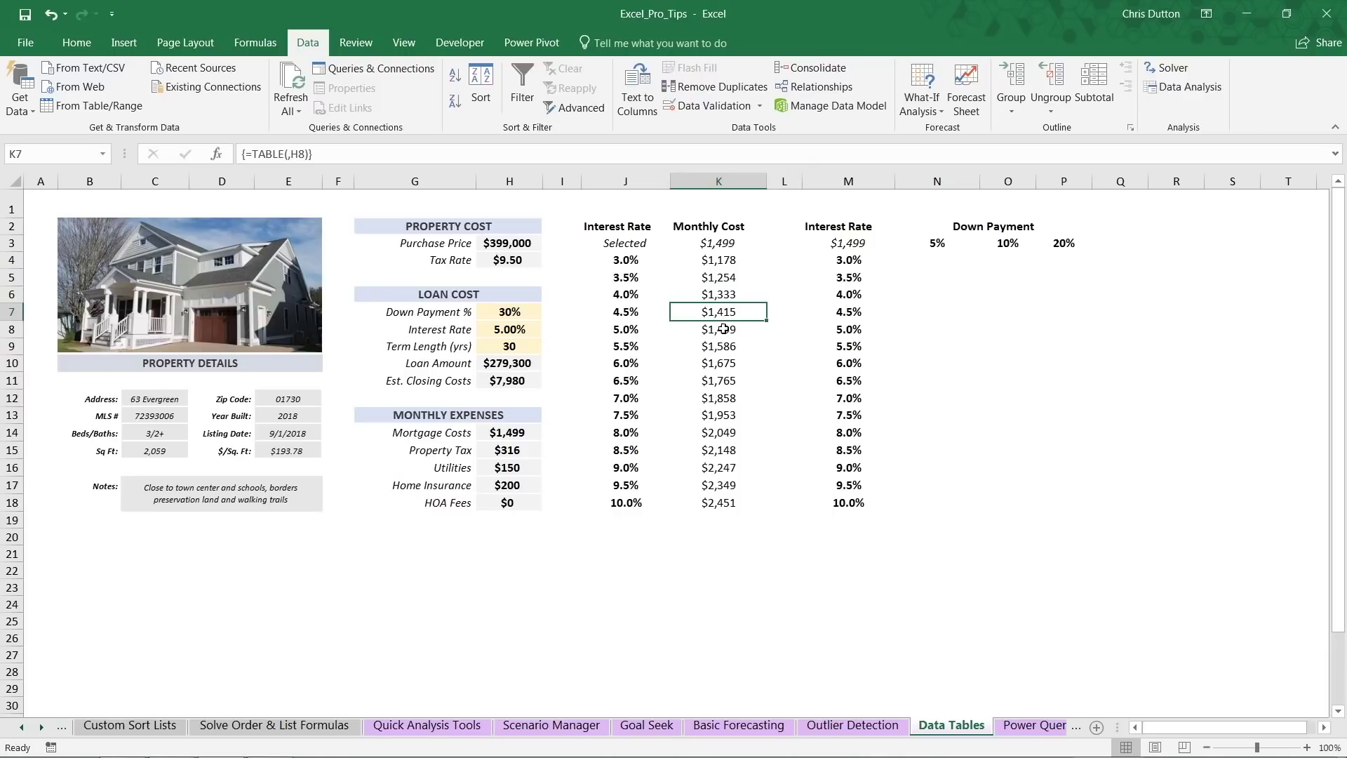
{"action": "left_click", "coordinate": [722, 328]}
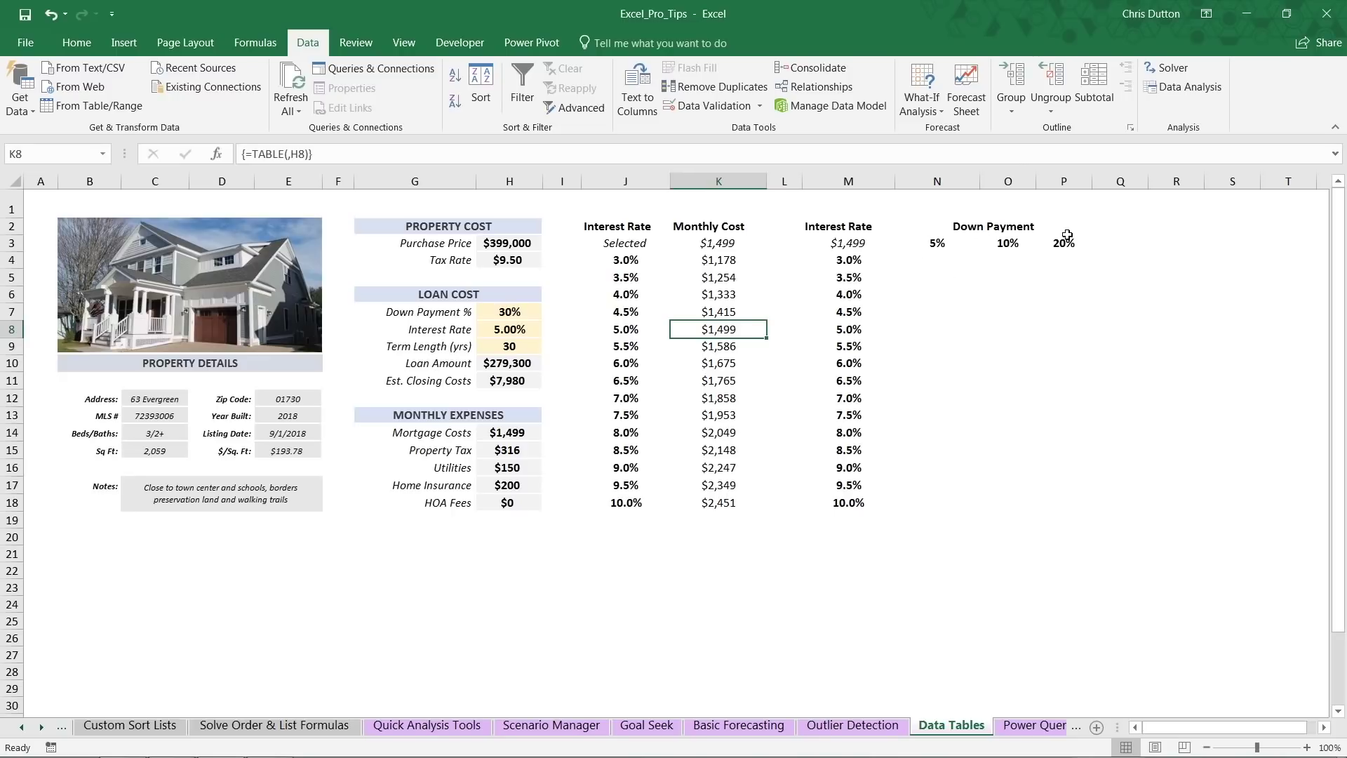
Step: Select the grid M3:P18, with the 5%, 10% and 20% down payments across row 3
{"action": "left_click_drag", "start_coordinate": [927, 243], "coordinate": [1061, 243]}
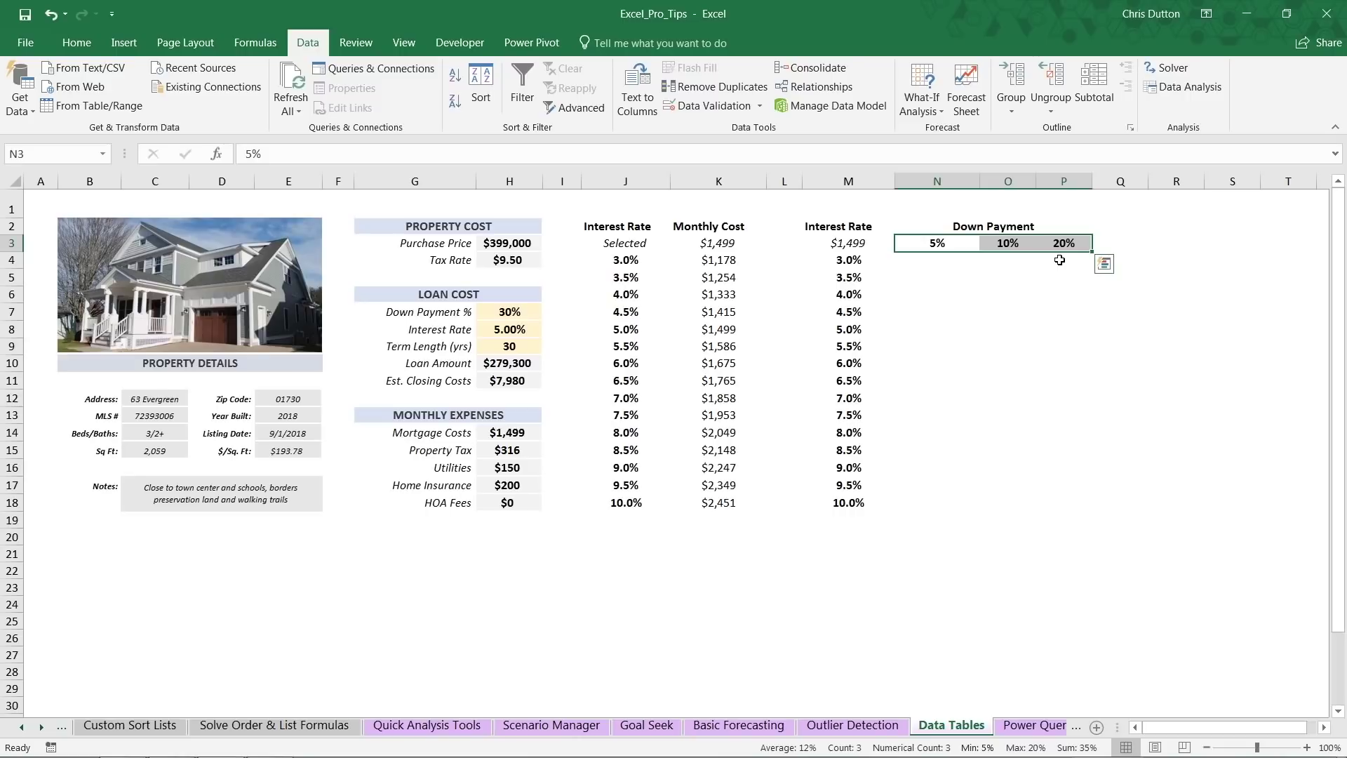
{"action": "left_click_drag", "start_coordinate": [832, 242], "coordinate": [1048, 502]}
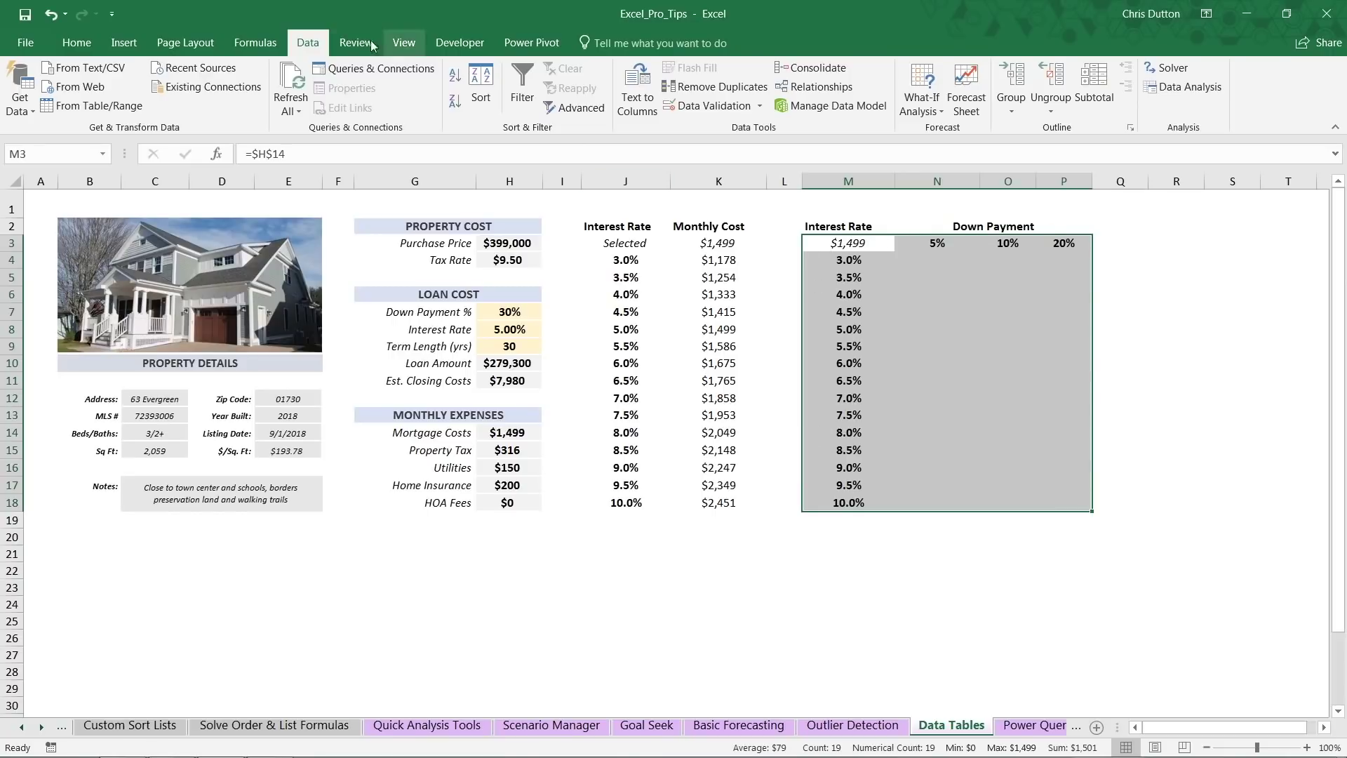
Step: Create a data table on M3:P18 with row input $H$7 and column input $H$8
{"action": "left_click", "coordinate": [908, 108]}
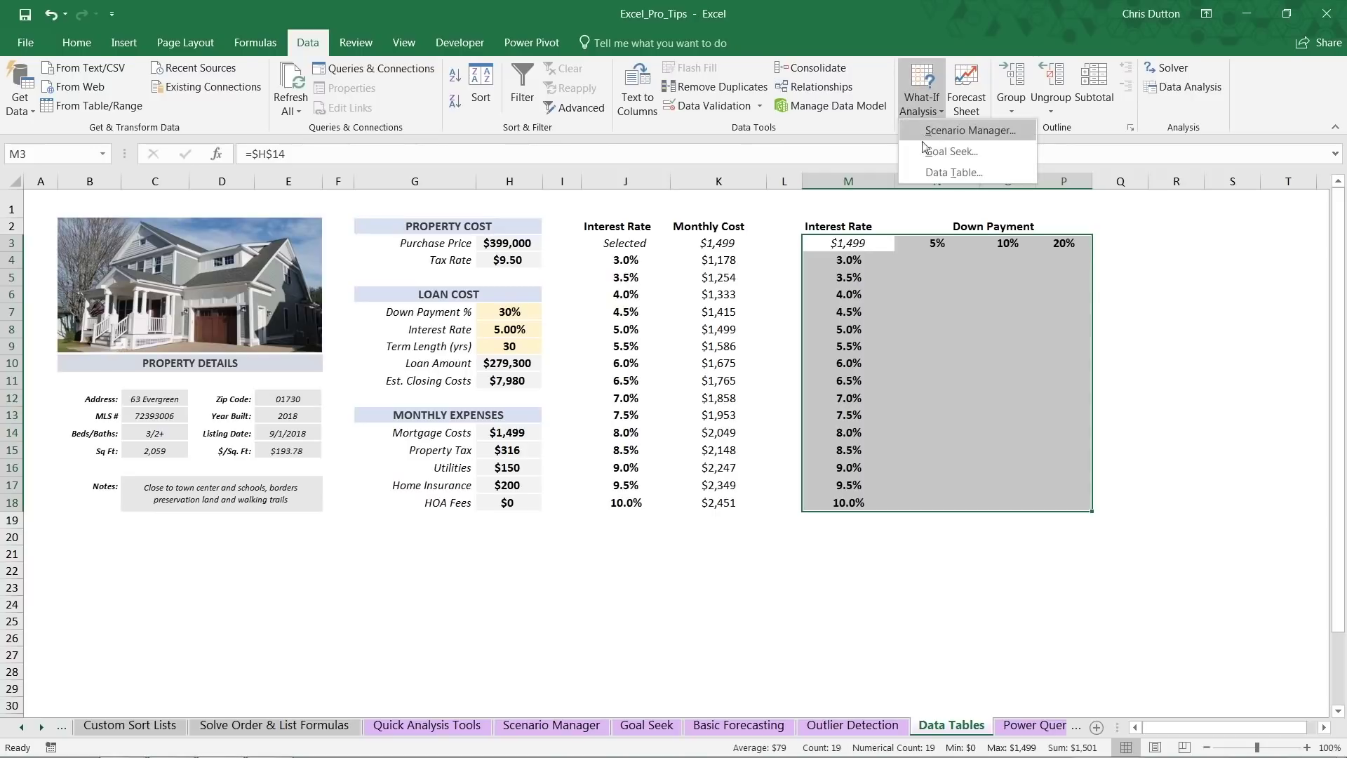
{"action": "left_click", "coordinate": [943, 172]}
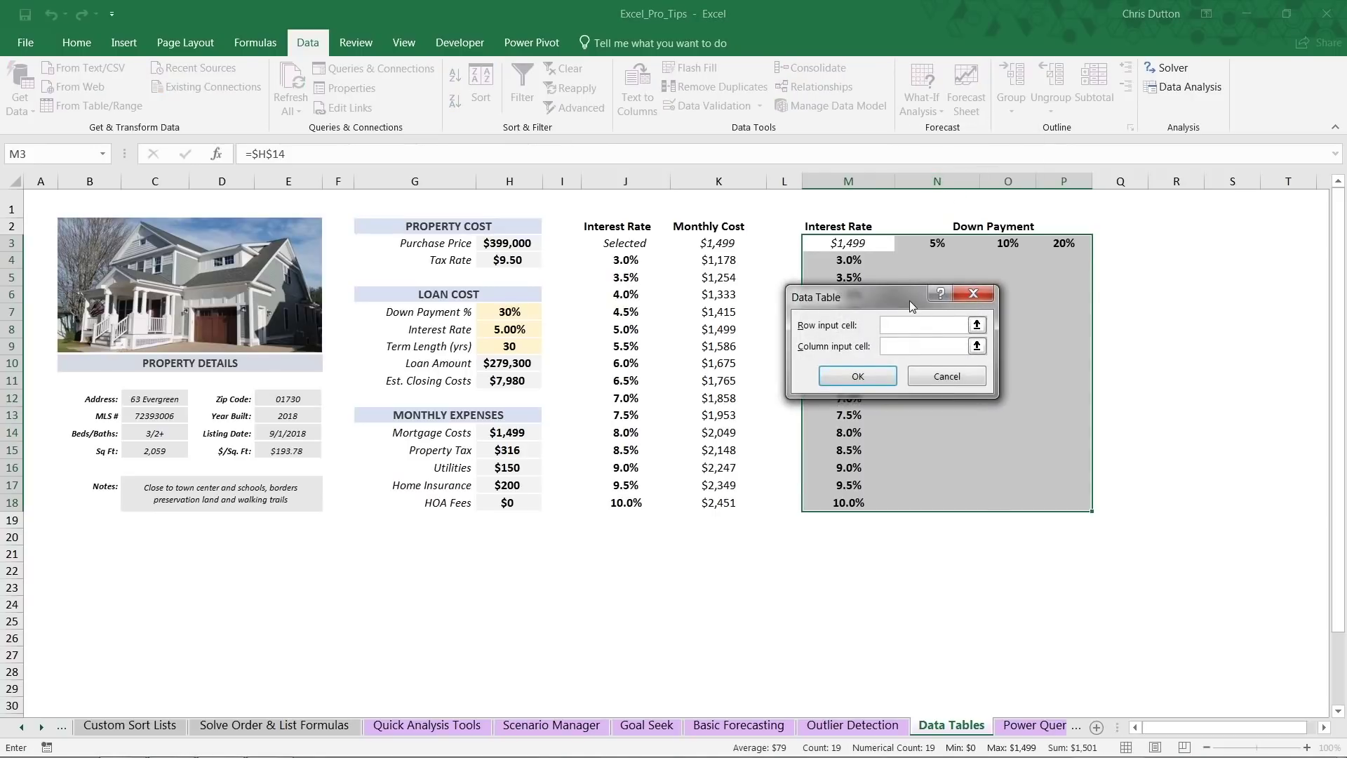
{"action": "left_click_drag", "start_coordinate": [909, 301], "coordinate": [919, 329]}
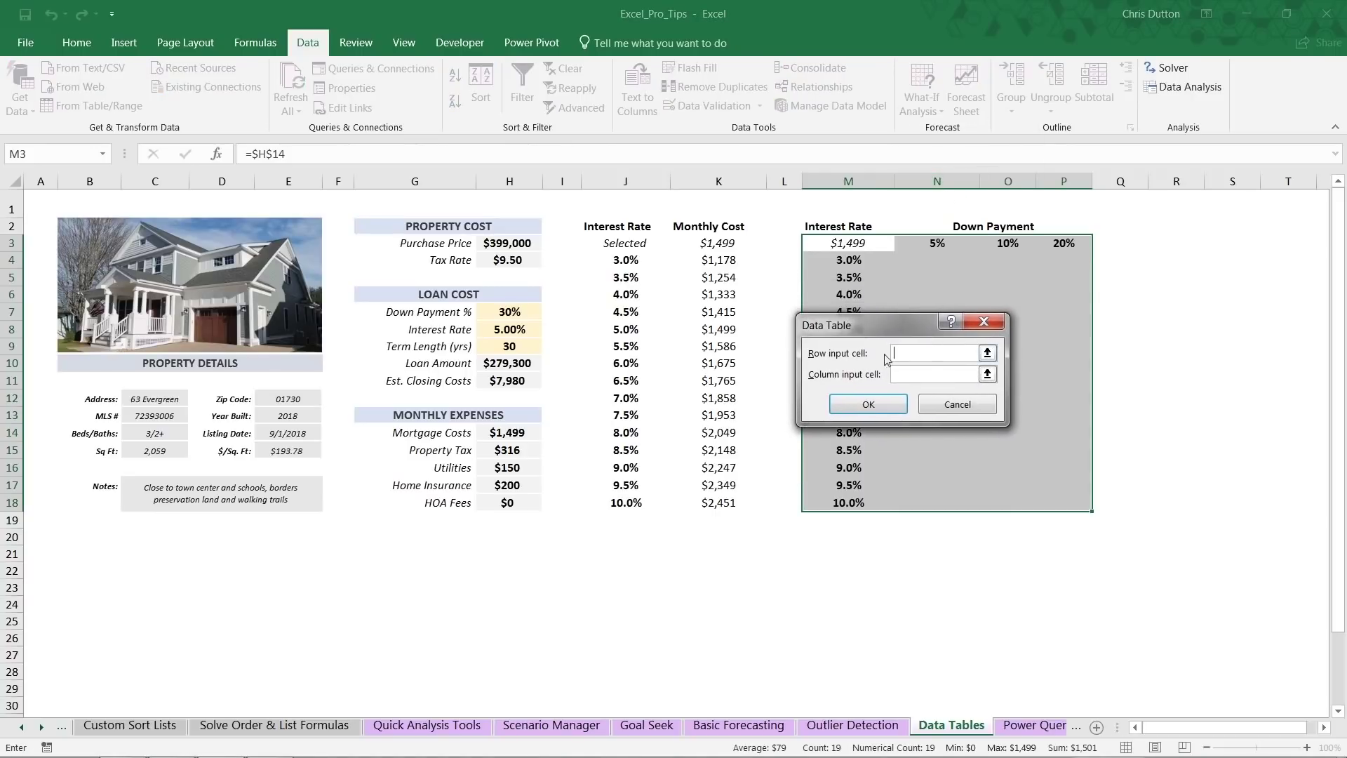
{"action": "left_click", "coordinate": [987, 353]}
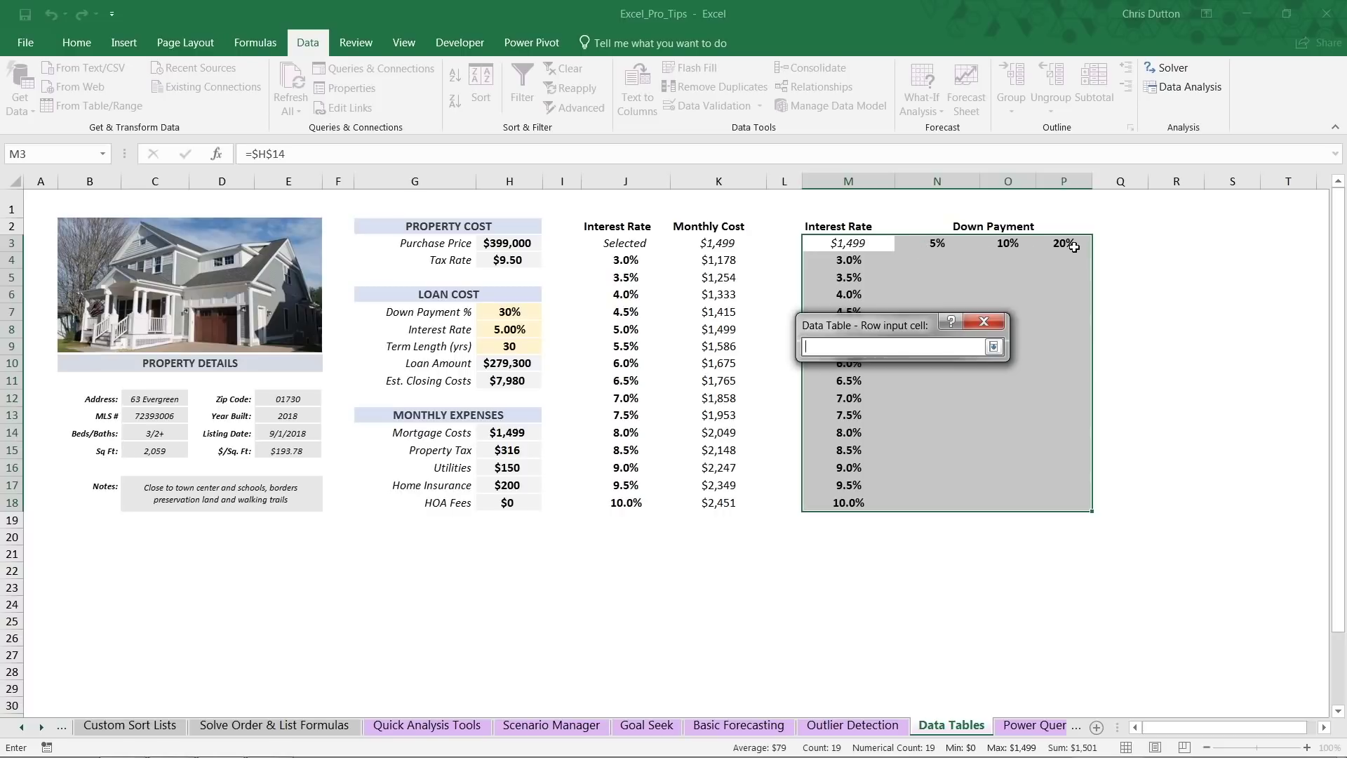
{"action": "left_click", "coordinate": [498, 311]}
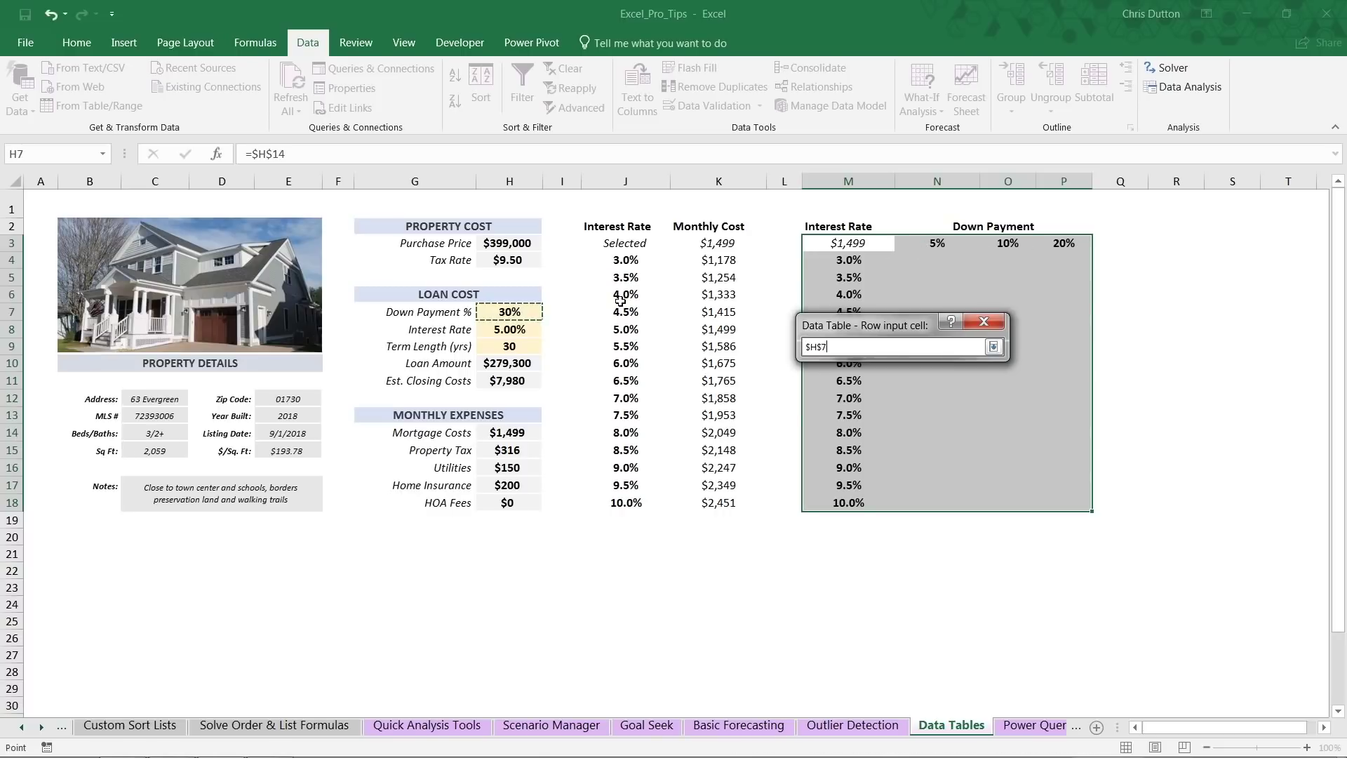
{"action": "left_click", "coordinate": [993, 347]}
{"action": "left_click", "coordinate": [991, 368]}
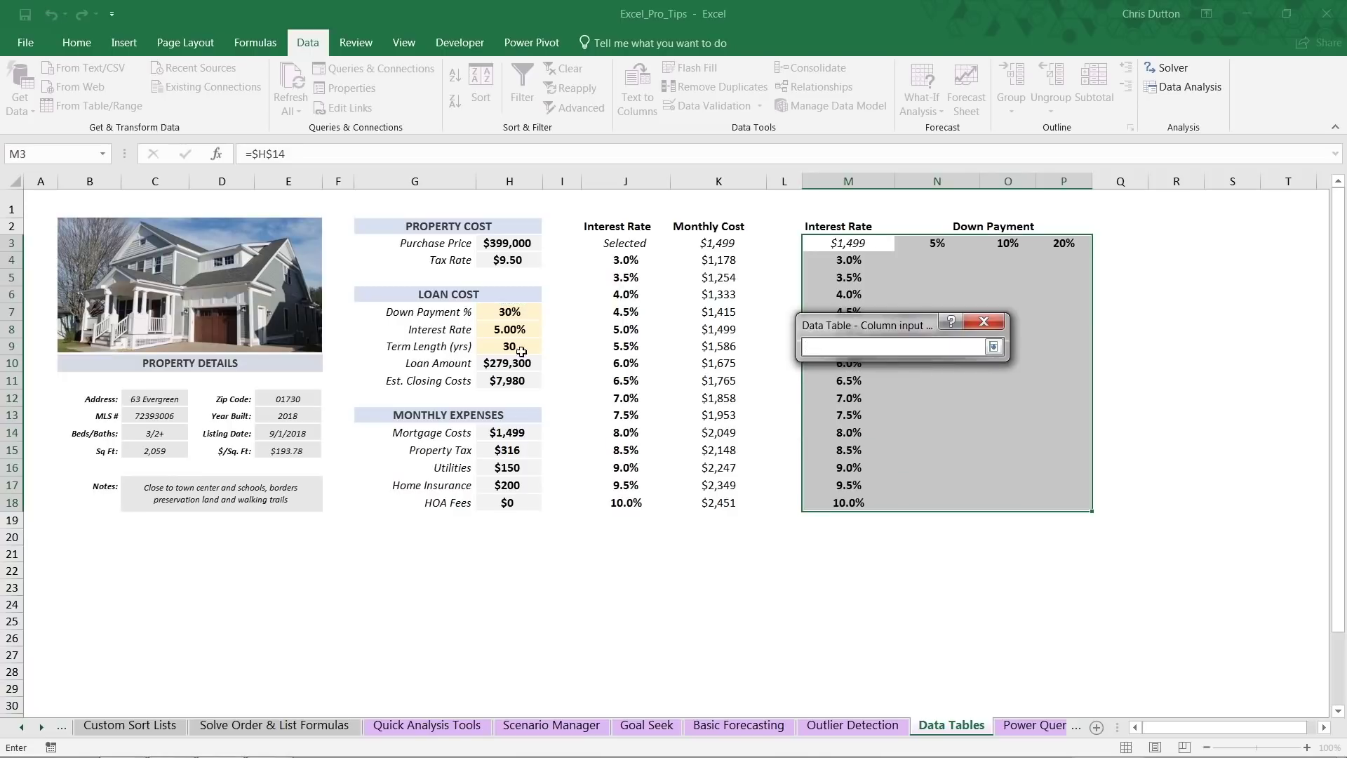
{"action": "left_click", "coordinate": [505, 328]}
{"action": "left_click", "coordinate": [992, 347]}
{"action": "left_click", "coordinate": [902, 403]}
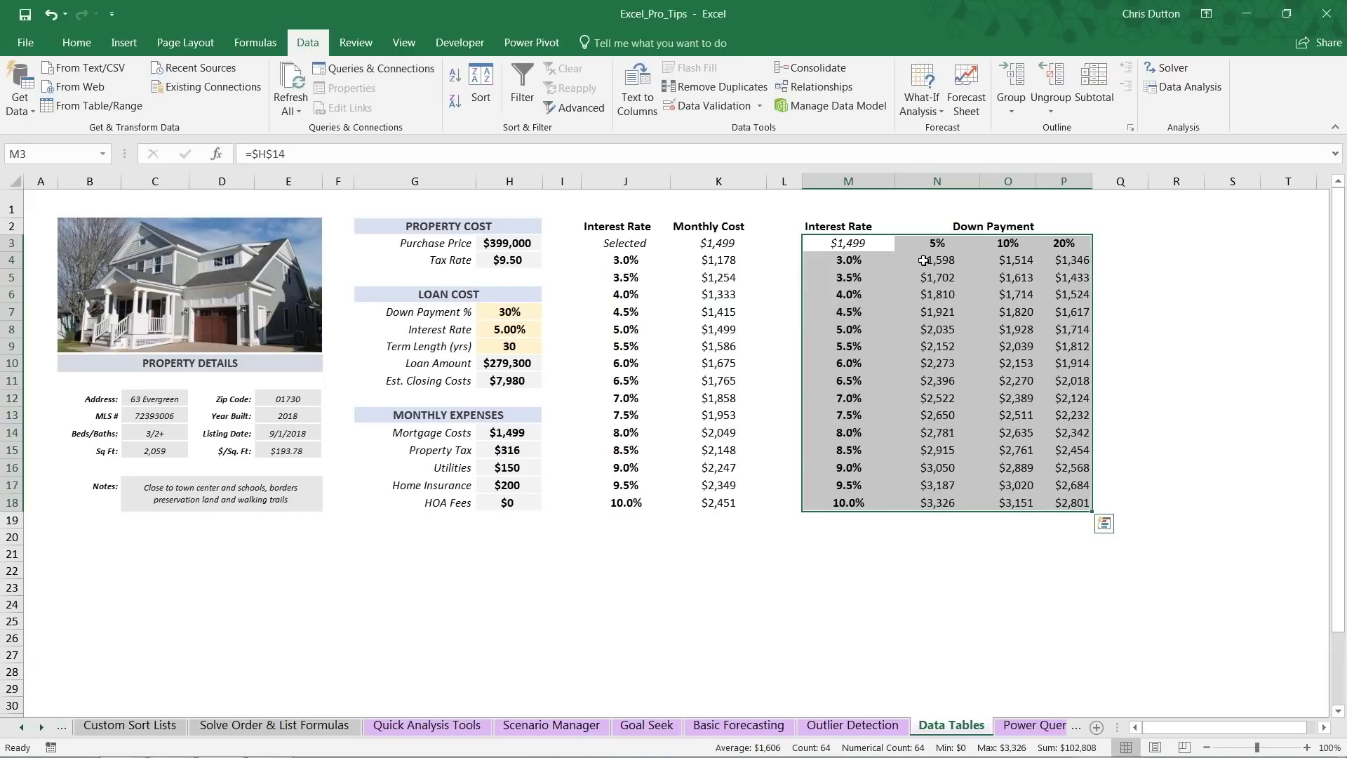
{"action": "left_click", "coordinate": [923, 260]}
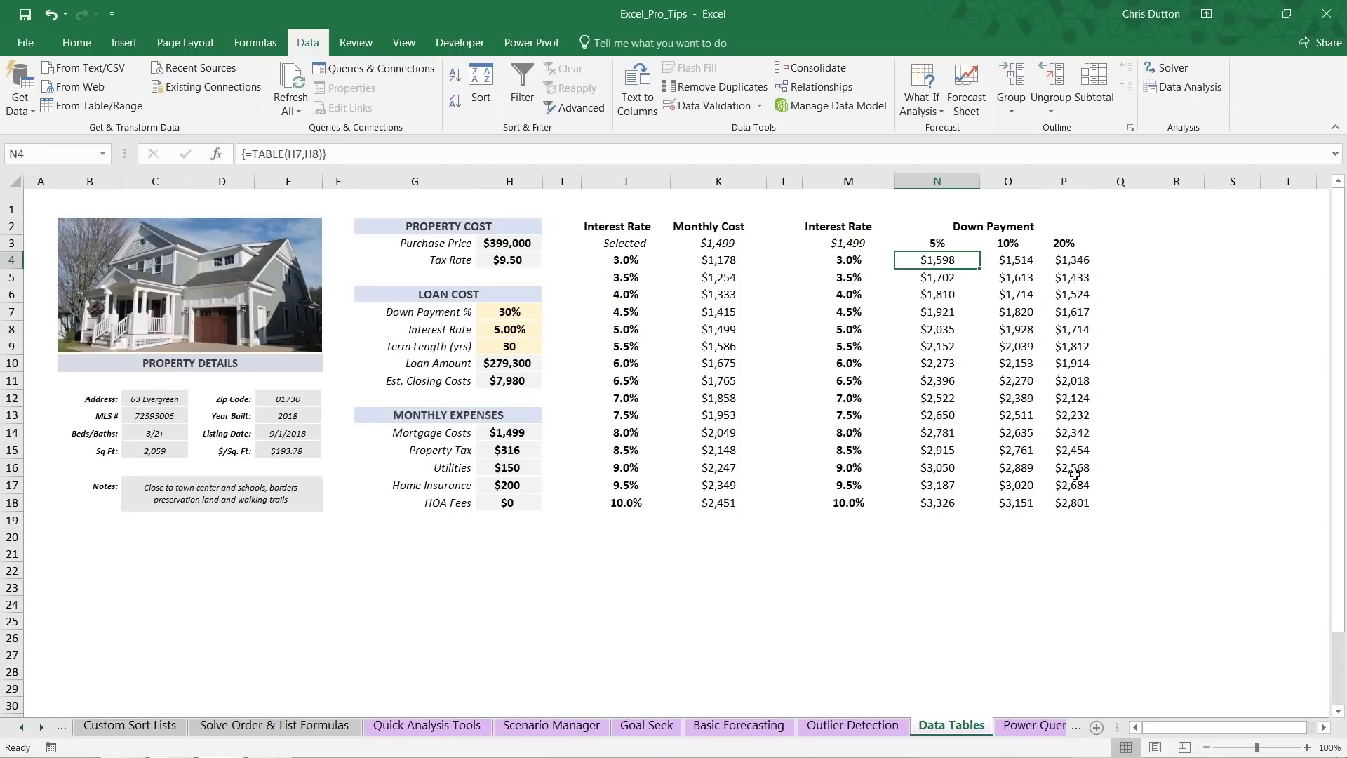
{"action": "left_click", "coordinate": [946, 343]}
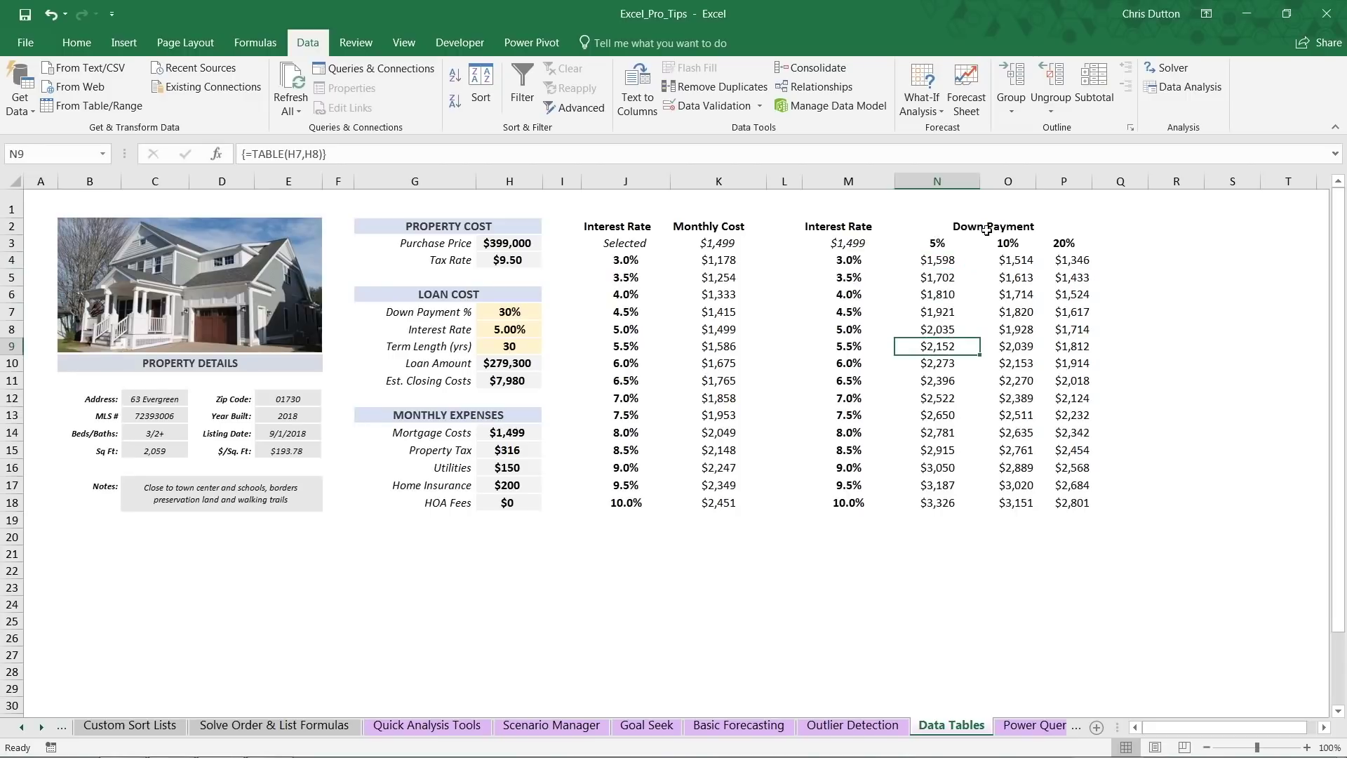